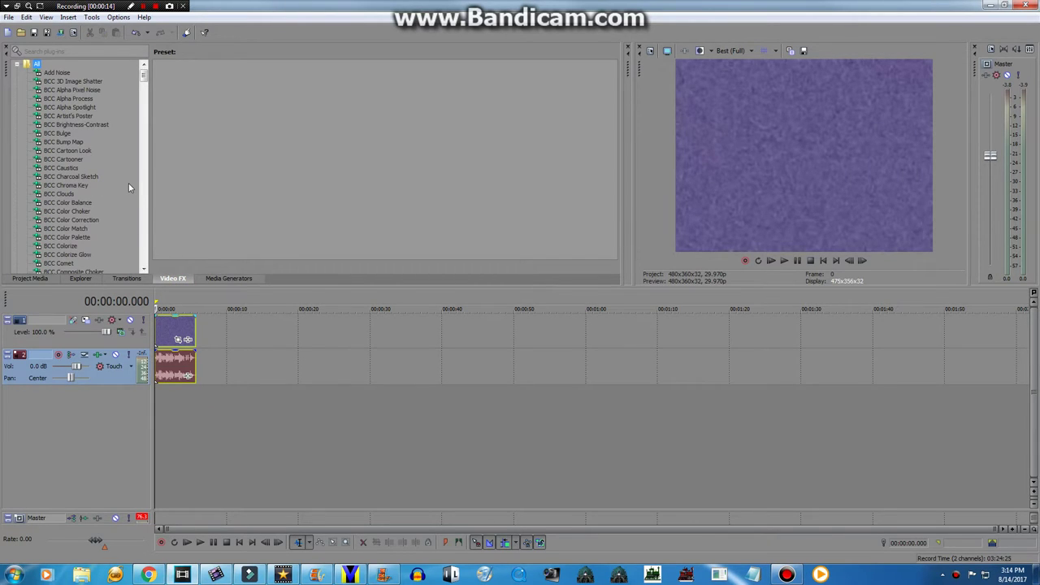
Apply the BCC Hue-Sat-Lightness effect with the Invert Color preset to the video clip on track 1
{"action": "left_click", "coordinate": [75, 186]}
{"action": "left_click_drag", "start_coordinate": [145, 74], "coordinate": [141, 84]}
{"action": "scroll", "coordinate": [83, 227], "scroll_direction": "down", "scroll_amount": 6}
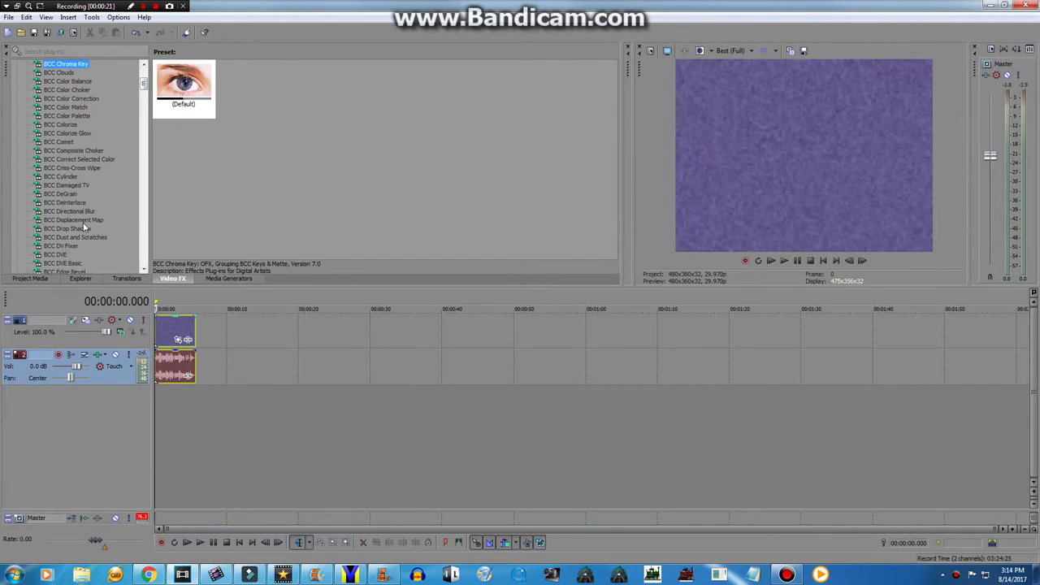
{"action": "scroll", "coordinate": [82, 230], "scroll_direction": "down", "scroll_amount": 2}
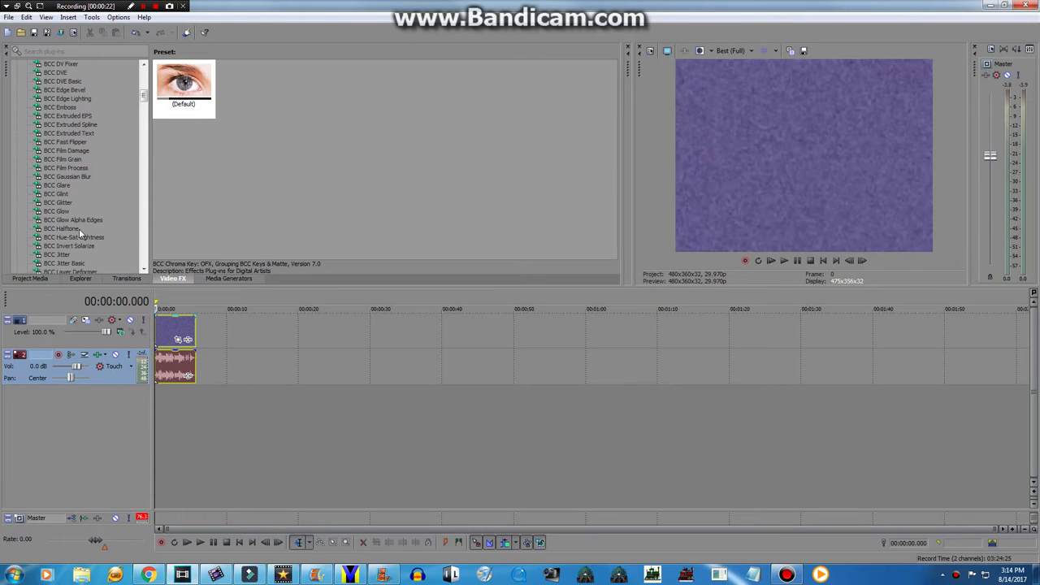
{"action": "left_click", "coordinate": [72, 239]}
{"action": "left_click", "coordinate": [74, 237]}
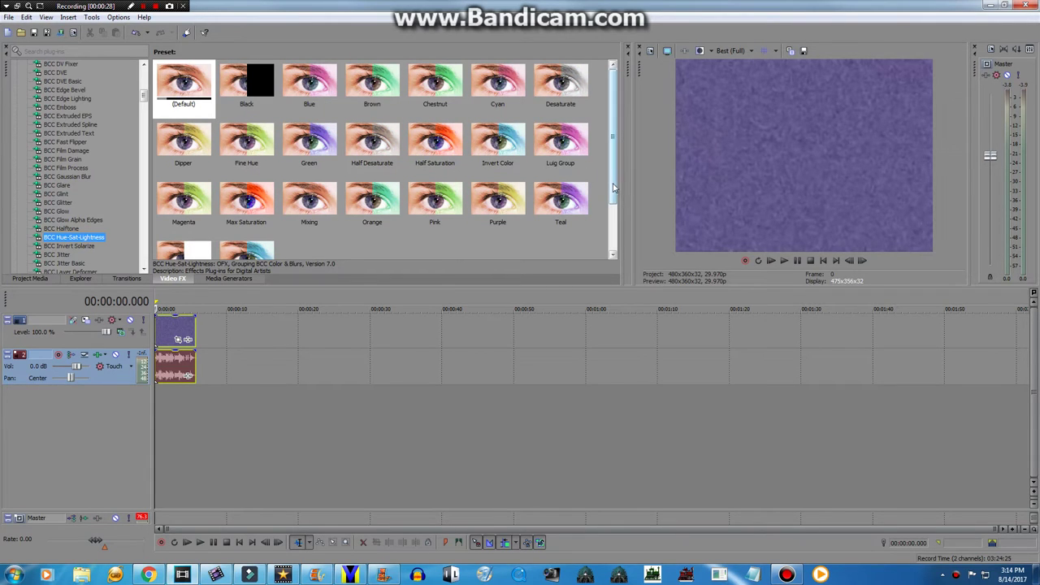
{"action": "left_click_drag", "start_coordinate": [479, 159], "coordinate": [274, 303]}
{"action": "left_click_drag", "start_coordinate": [176, 329], "coordinate": [175, 327]}
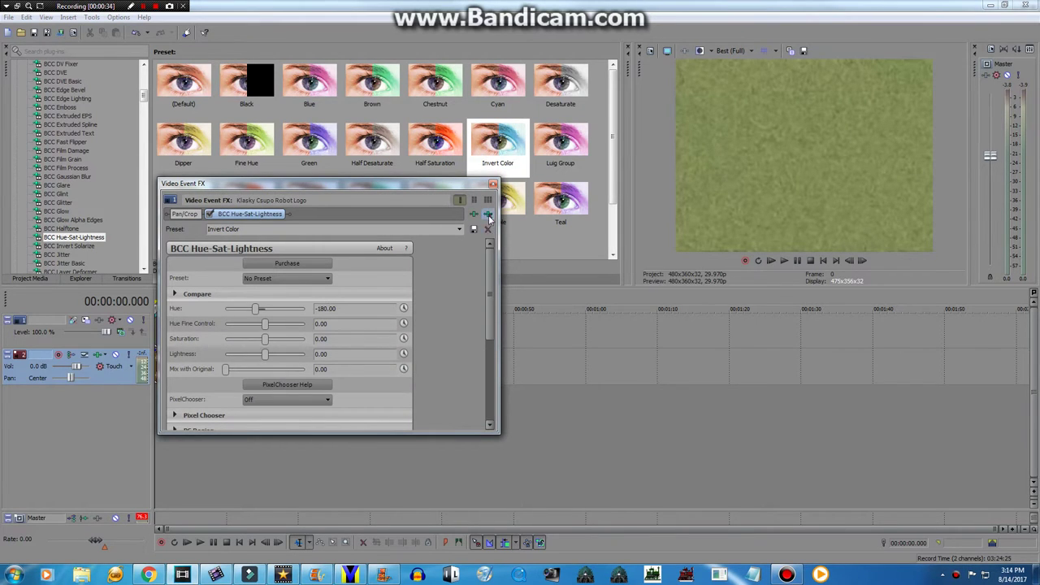
Change the clip's BCC Hue-Sat-Lightness preset to Yellow and close the effect settings
{"action": "left_click", "coordinate": [461, 229]}
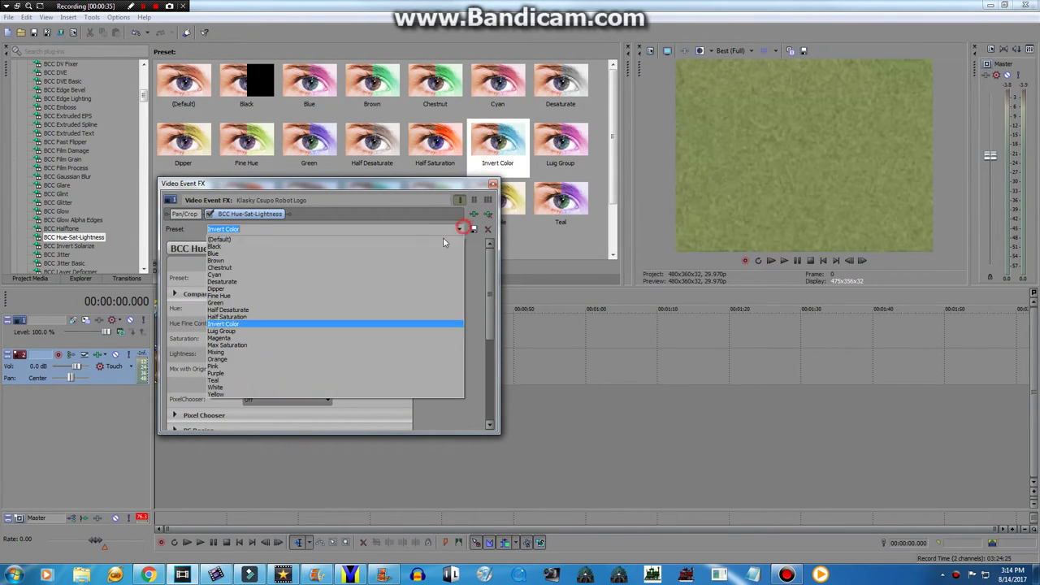
{"action": "left_click", "coordinate": [277, 395]}
{"action": "left_click", "coordinate": [493, 187]}
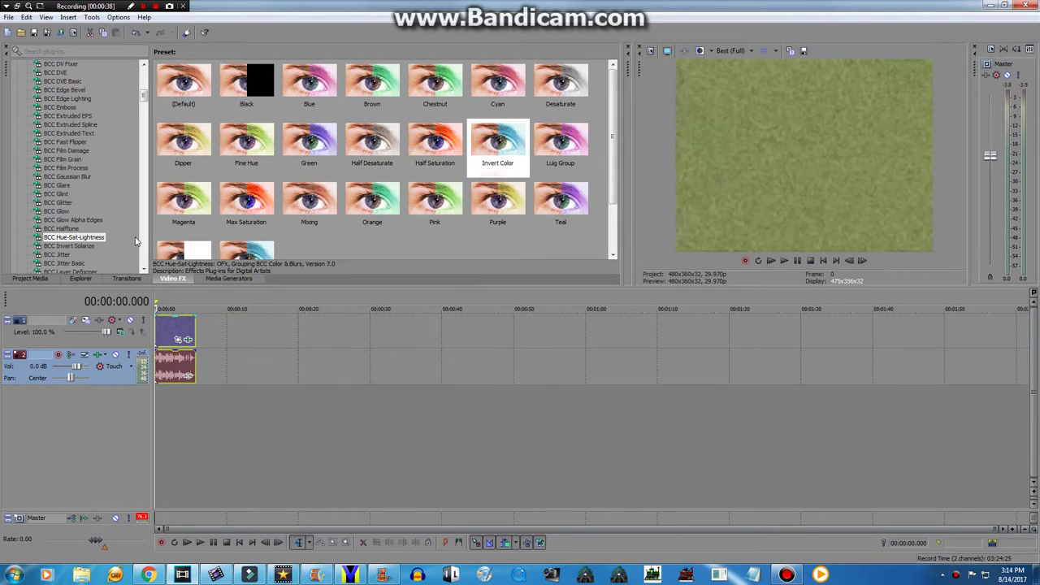
Find the Pinch/Punch effect and apply its Maximum Punch preset to the video clip
{"action": "scroll", "coordinate": [140, 97], "scroll_direction": "down", "scroll_amount": 1}
{"action": "left_click_drag", "start_coordinate": [139, 98], "coordinate": [118, 145]}
{"action": "scroll", "coordinate": [115, 112], "scroll_direction": "up", "scroll_amount": 2}
{"action": "left_click", "coordinate": [118, 112]}
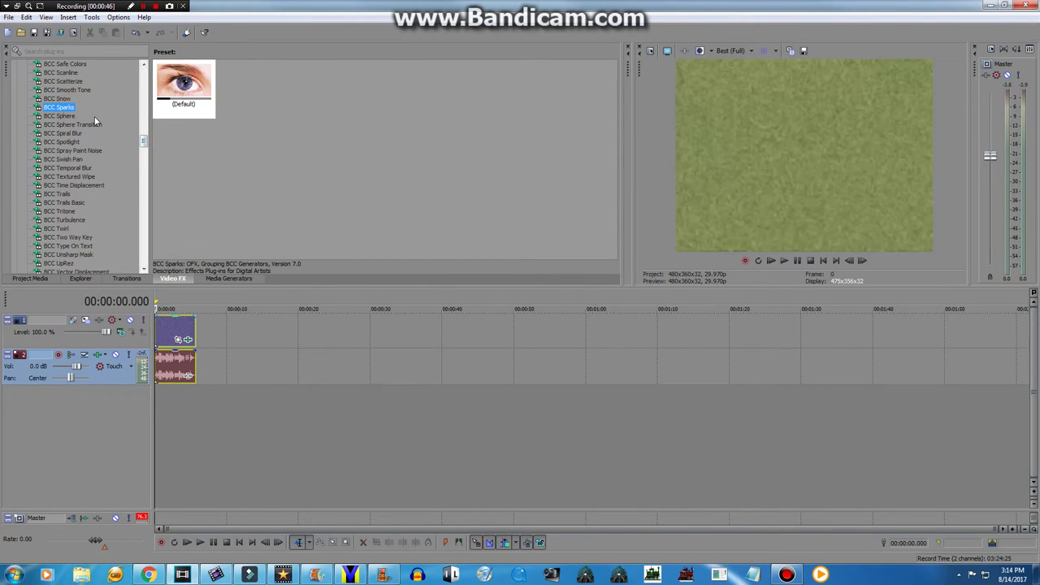
{"action": "scroll", "coordinate": [94, 123], "scroll_direction": "down", "scroll_amount": 6}
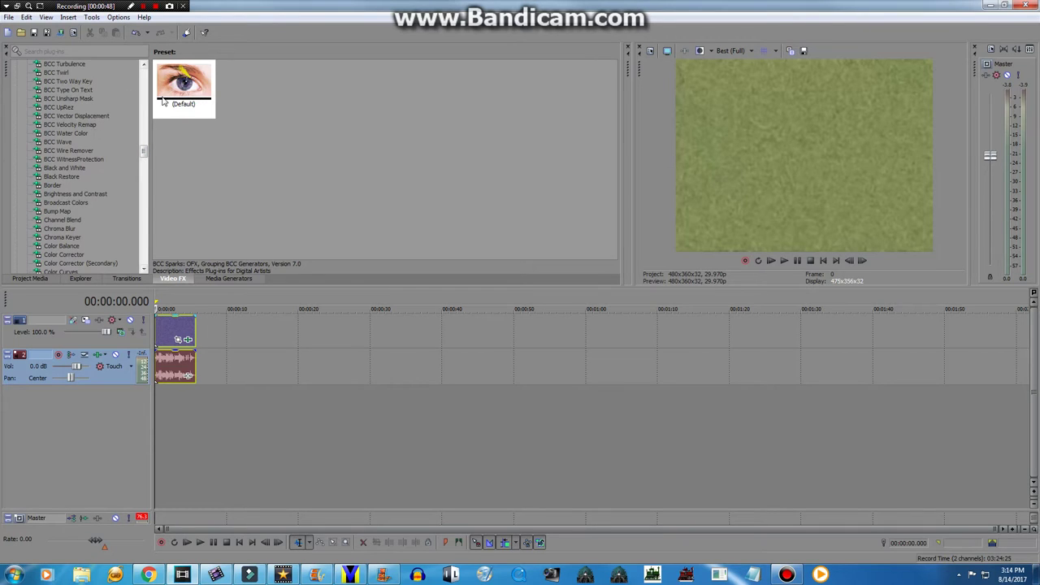
{"action": "scroll", "coordinate": [106, 127], "scroll_direction": "down", "scroll_amount": 10}
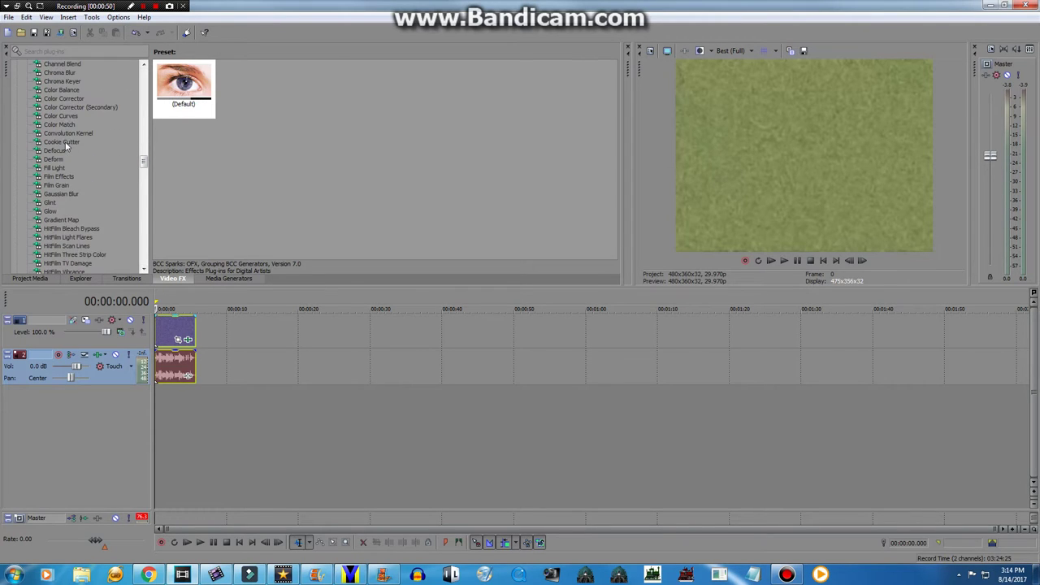
{"action": "scroll", "coordinate": [66, 144], "scroll_direction": "up", "scroll_amount": 4}
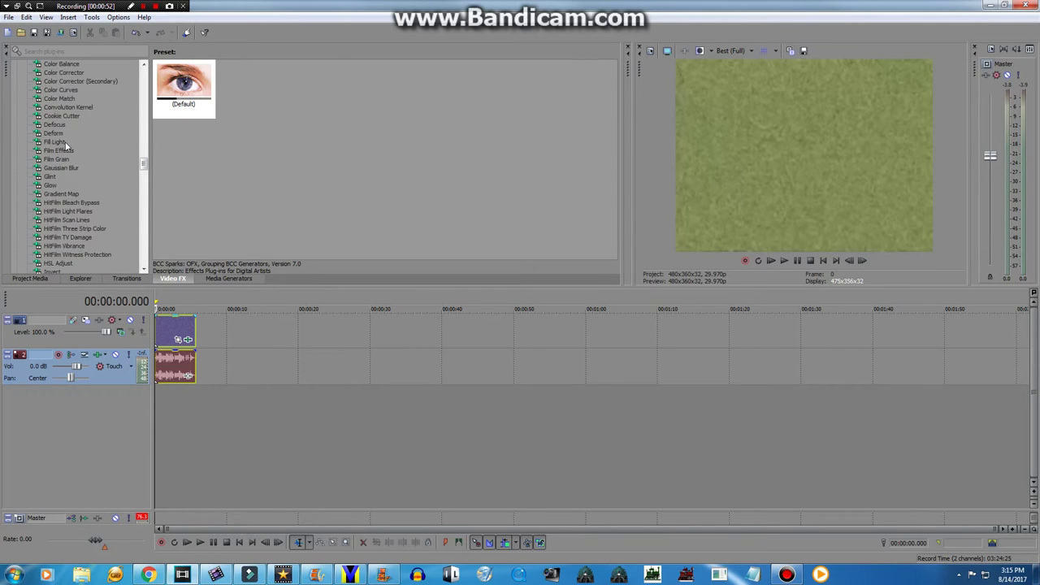
{"action": "scroll", "coordinate": [65, 143], "scroll_direction": "up", "scroll_amount": 4}
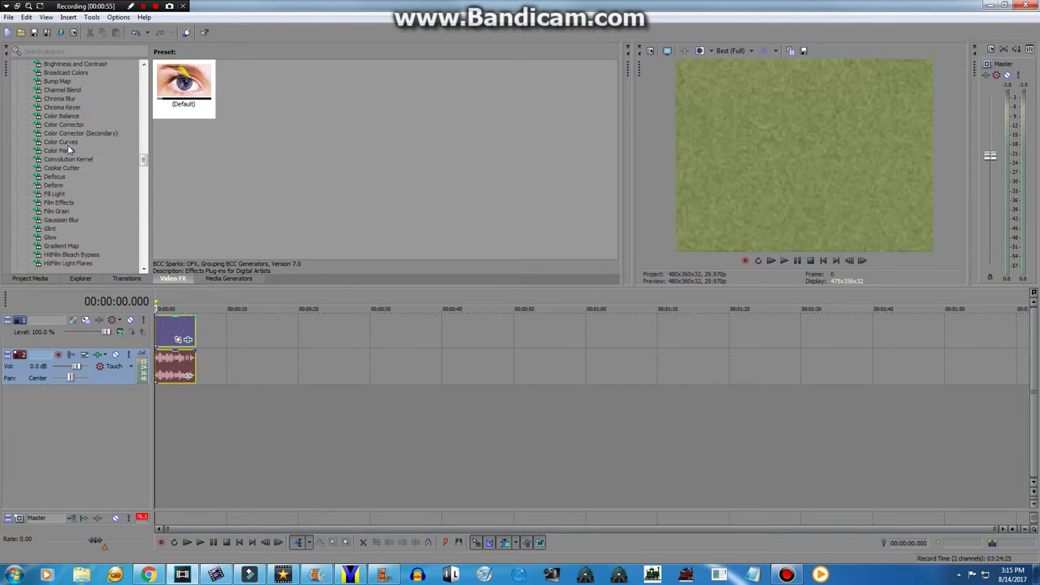
{"action": "scroll", "coordinate": [65, 162], "scroll_direction": "down", "scroll_amount": 15}
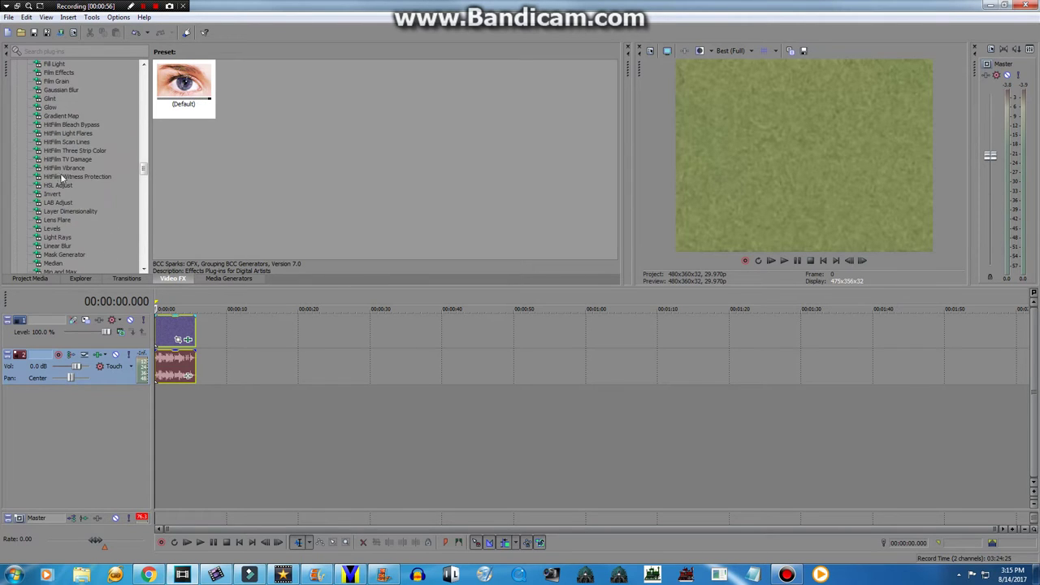
{"action": "scroll", "coordinate": [58, 175], "scroll_direction": "down", "scroll_amount": 12}
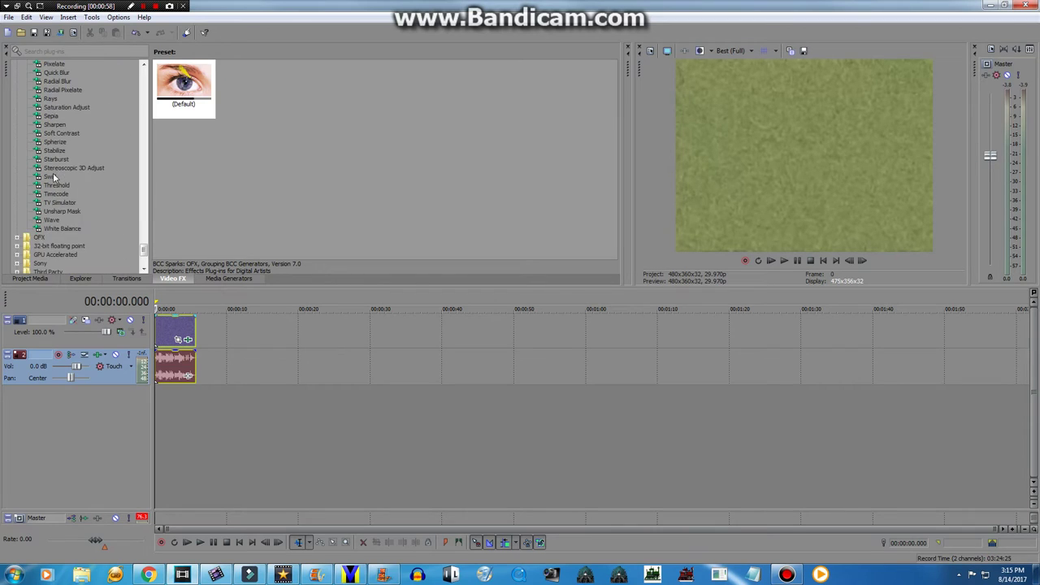
{"action": "scroll", "coordinate": [53, 173], "scroll_direction": "up", "scroll_amount": 1}
{"action": "left_click", "coordinate": [70, 108]}
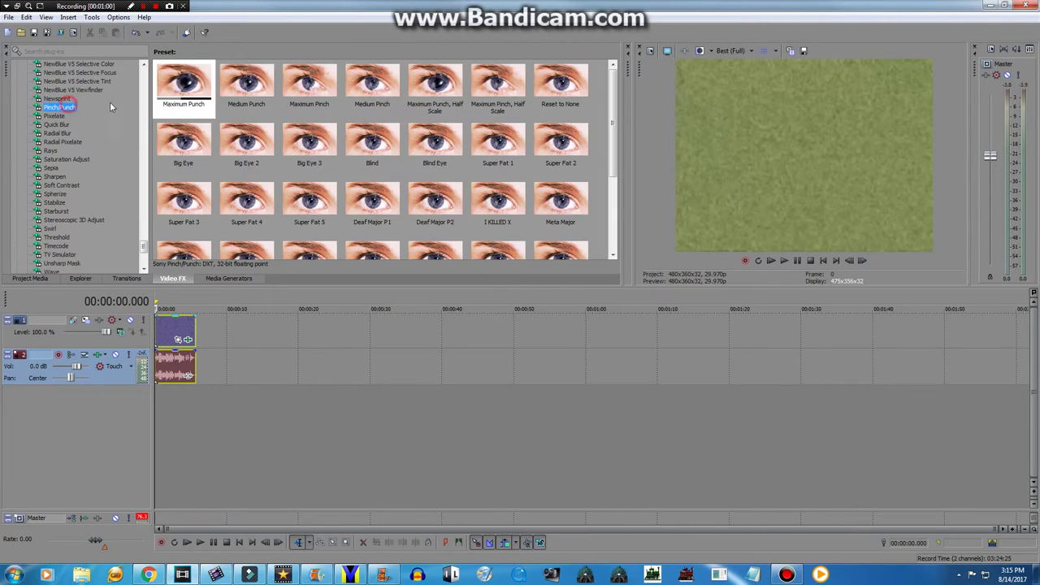
{"action": "left_click_drag", "start_coordinate": [184, 86], "coordinate": [179, 320]}
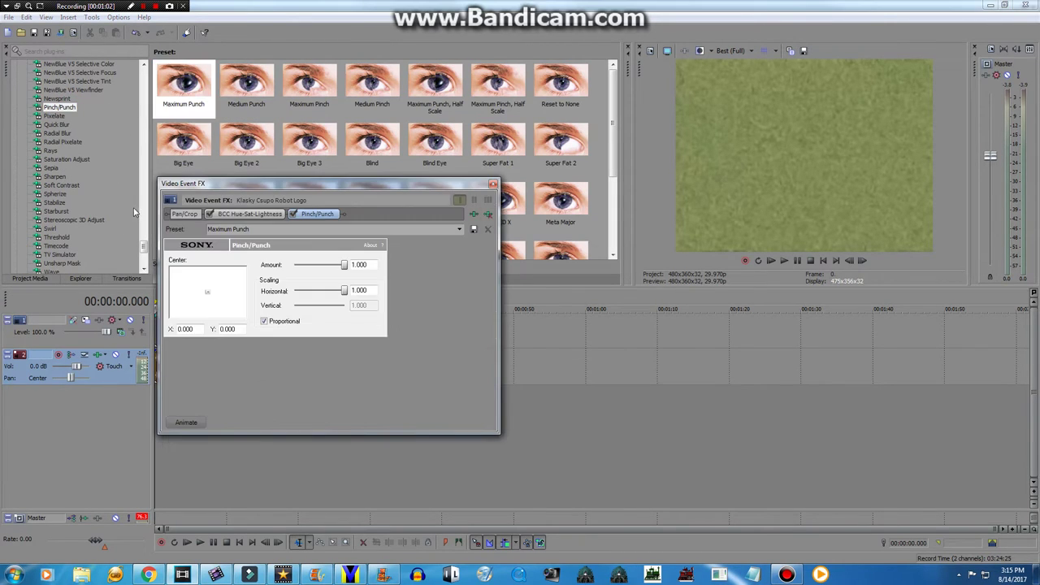
Find the Mirror effect and add its Reflect Left preset to the clip's effect chain
{"action": "left_click", "coordinate": [107, 113]}
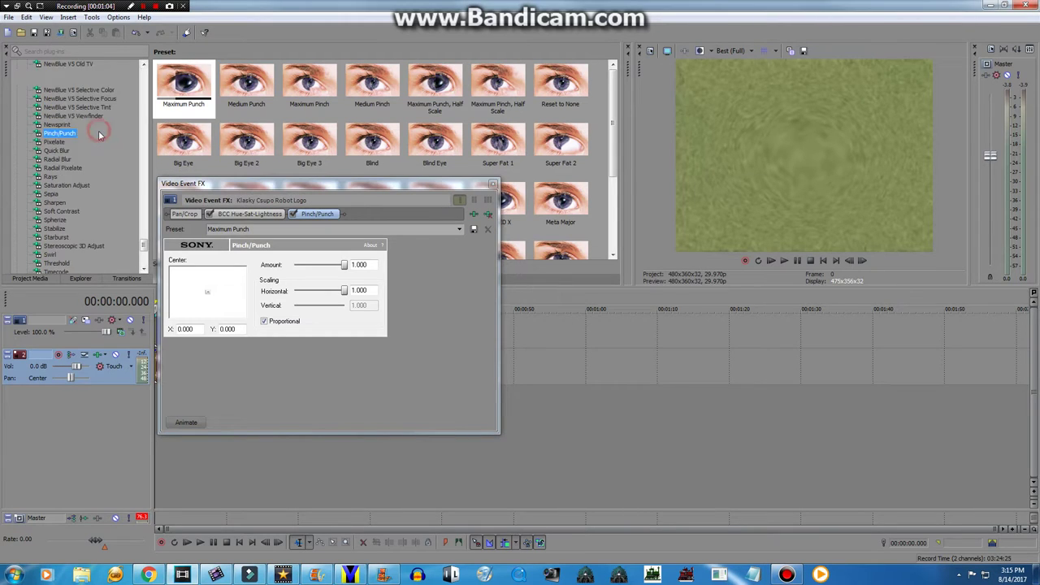
{"action": "scroll", "coordinate": [105, 122], "scroll_direction": "up", "scroll_amount": 5}
{"action": "scroll", "coordinate": [101, 138], "scroll_direction": "up", "scroll_amount": 8}
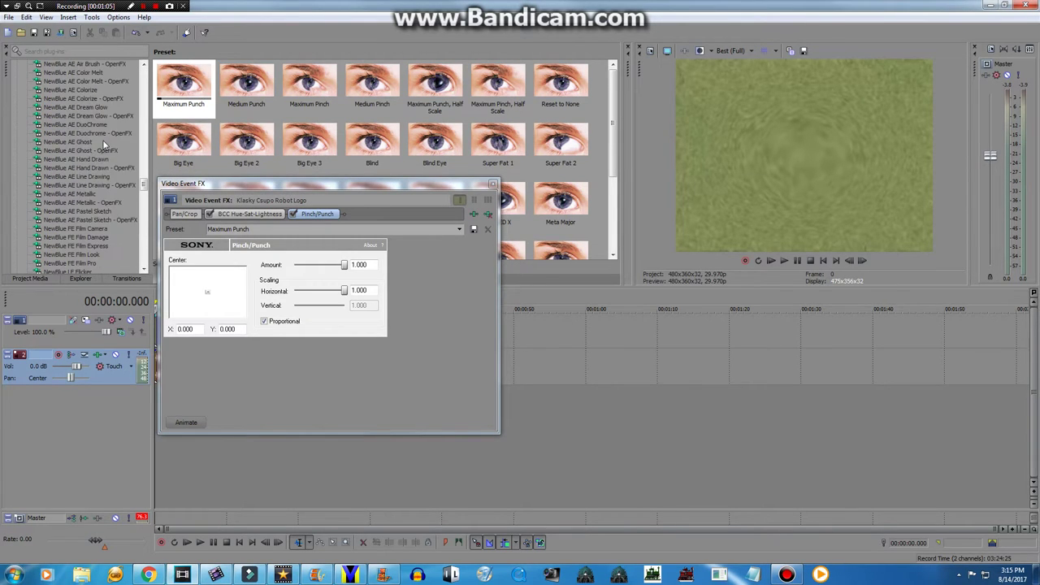
{"action": "left_click", "coordinate": [51, 255]}
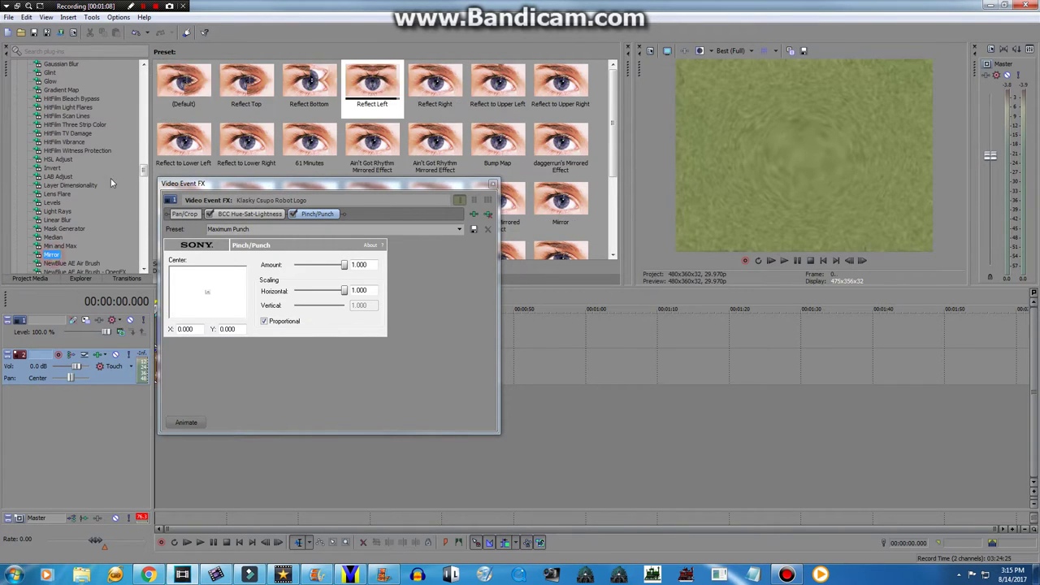
{"action": "left_click_drag", "start_coordinate": [372, 85], "coordinate": [359, 213]}
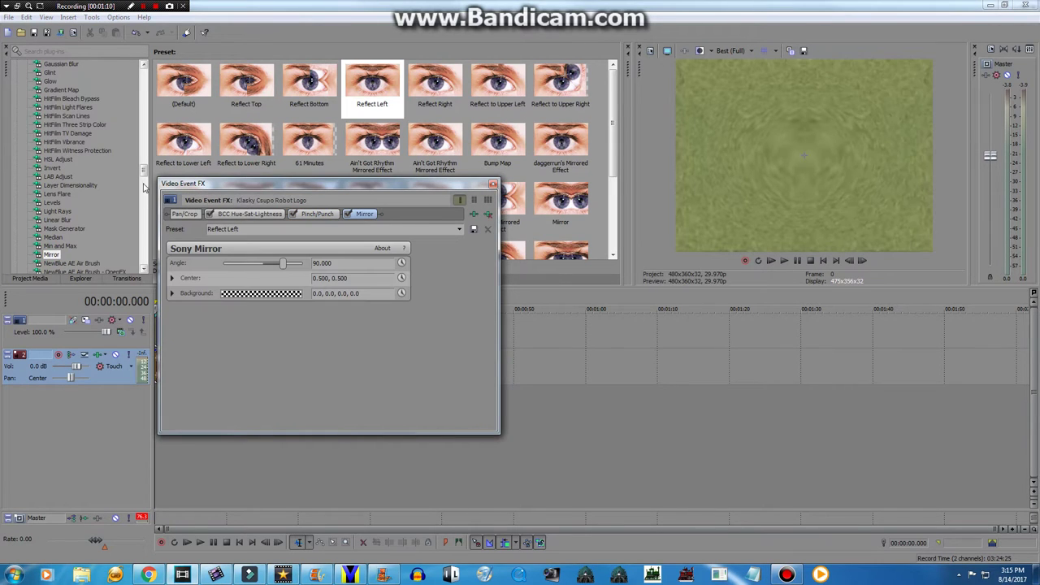
{"action": "left_click_drag", "start_coordinate": [144, 177], "coordinate": [143, 73]}
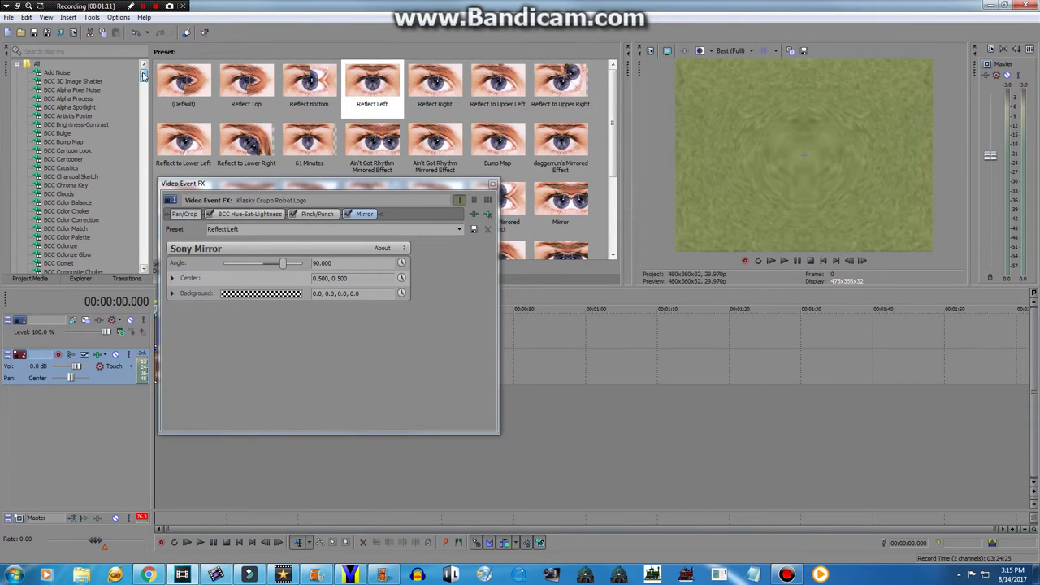
Save the clip's effect chain as a plug-in package named Zo and leave the plug-in chooser
{"action": "left_click", "coordinate": [476, 214]}
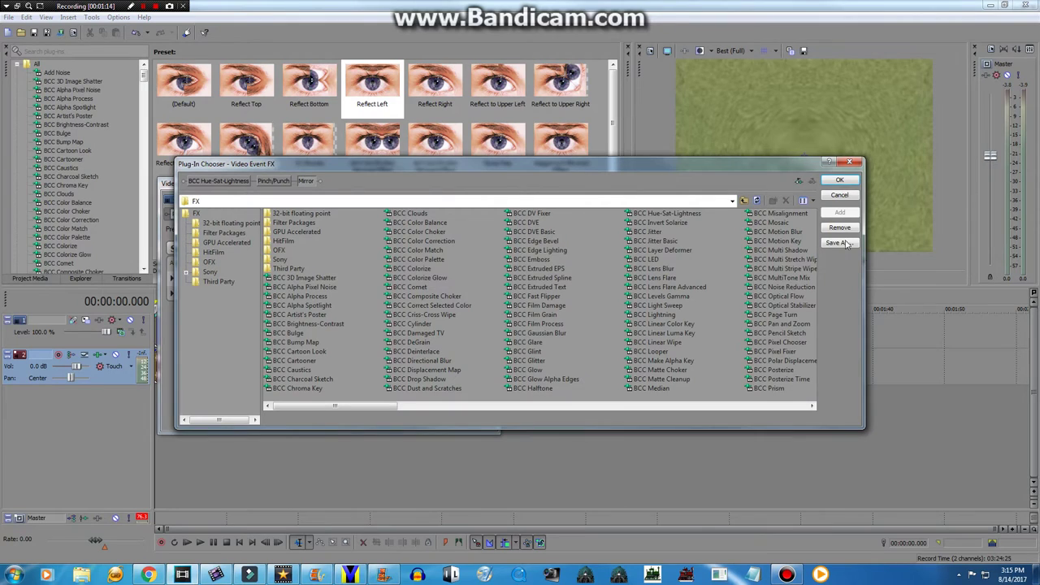
{"action": "left_click", "coordinate": [841, 243]}
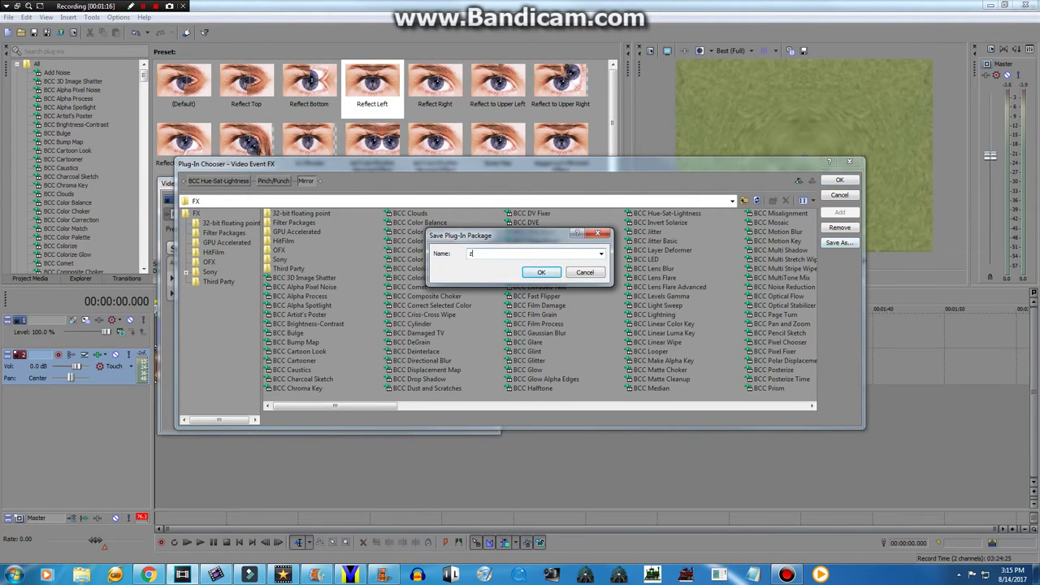
{"action": "type", "text": "zO"}
{"action": "key", "text": "BackSpace"}
{"action": "key", "text": "BackSpace"}
{"action": "type", "text": "Zo"}
{"action": "left_click", "coordinate": [542, 273]}
{"action": "left_click", "coordinate": [557, 296]}
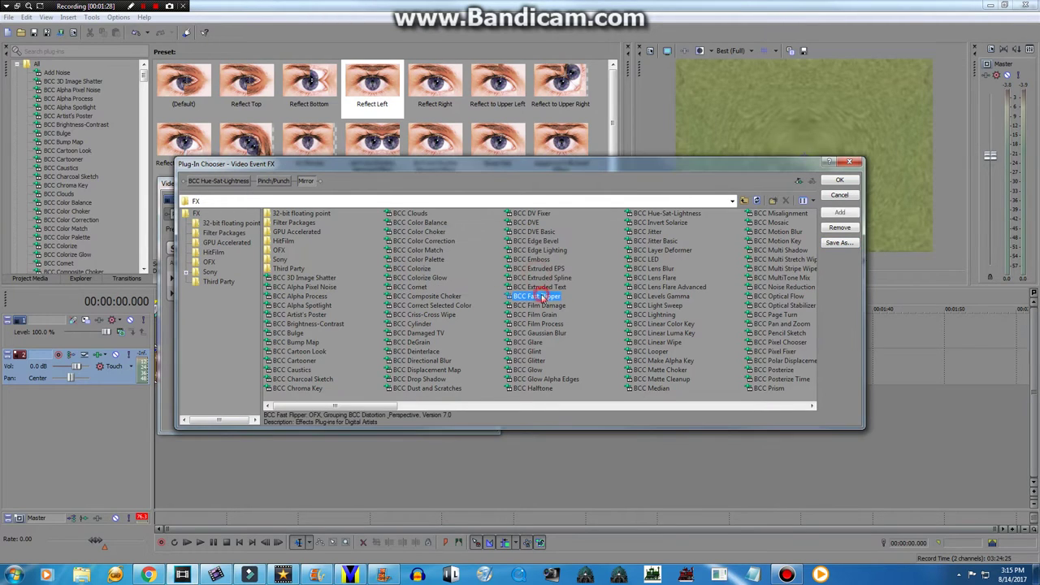
{"action": "left_click", "coordinate": [849, 163]}
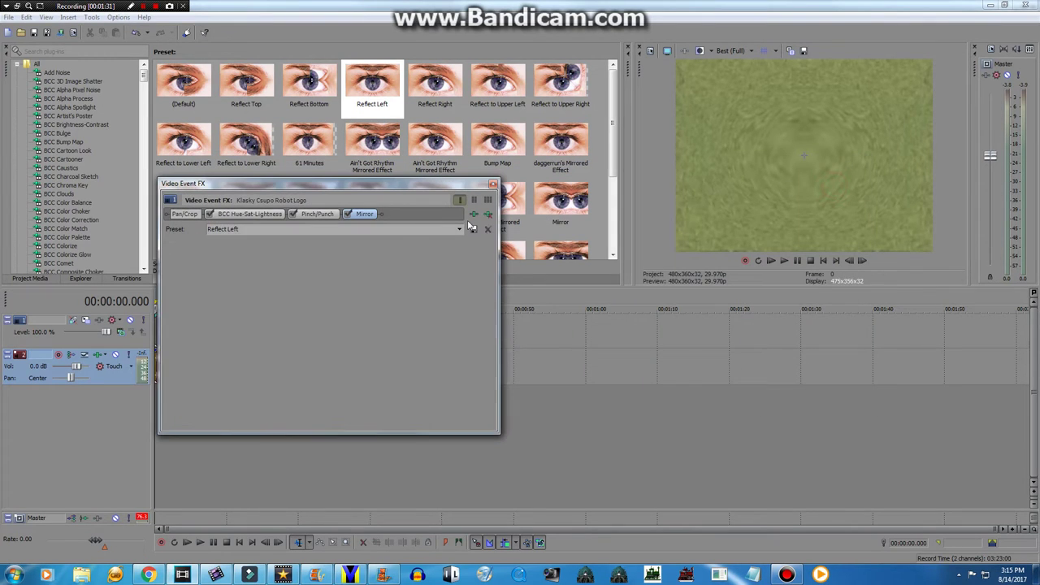
Switch off the Hue-Sat-Lightness, Pinch/Punch and Mirror effects and play a short preview of the clip
{"action": "left_click", "coordinate": [240, 213]}
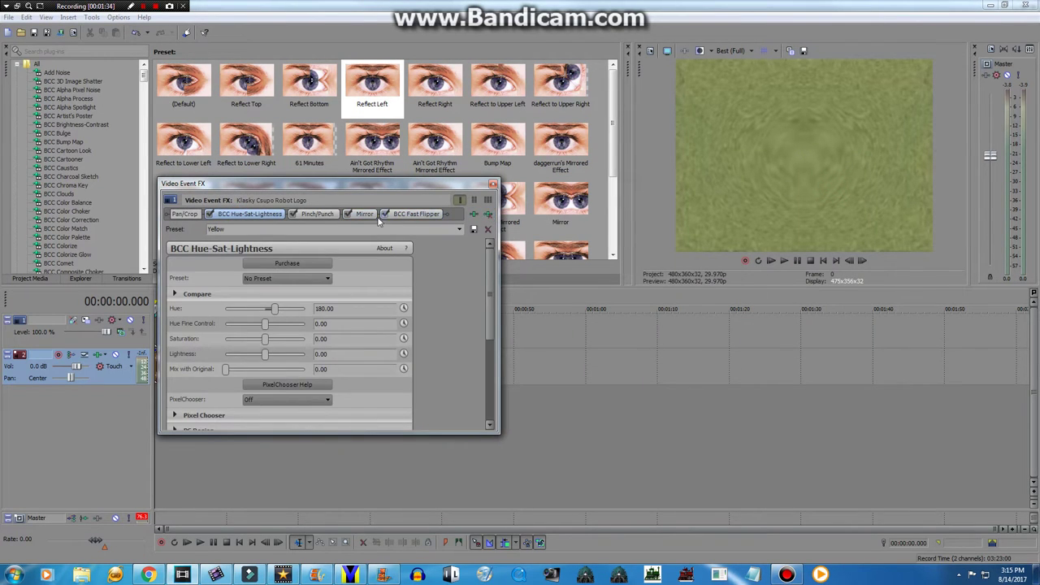
{"action": "left_click", "coordinate": [292, 214]}
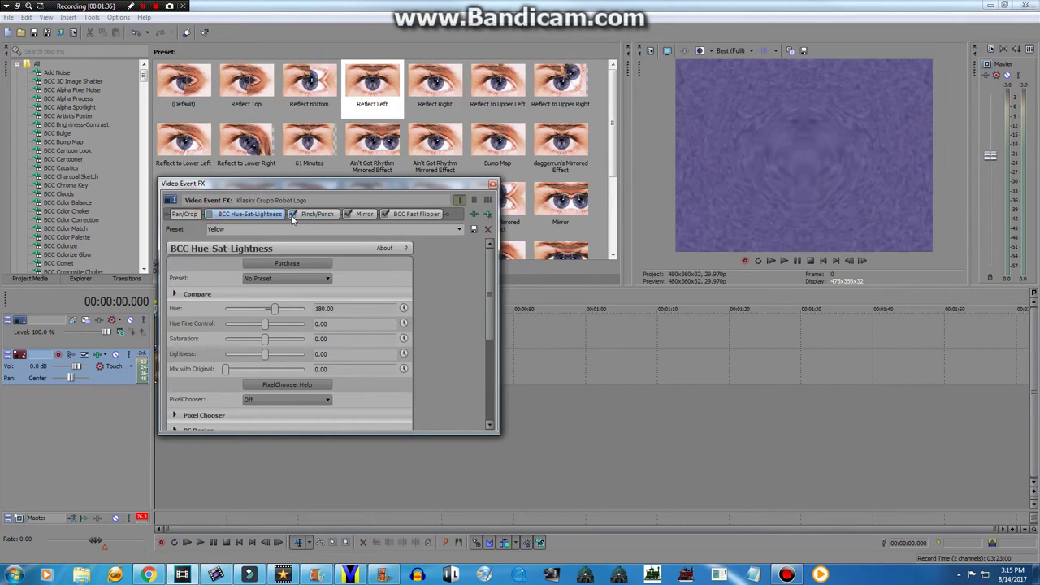
{"action": "left_click", "coordinate": [347, 213]}
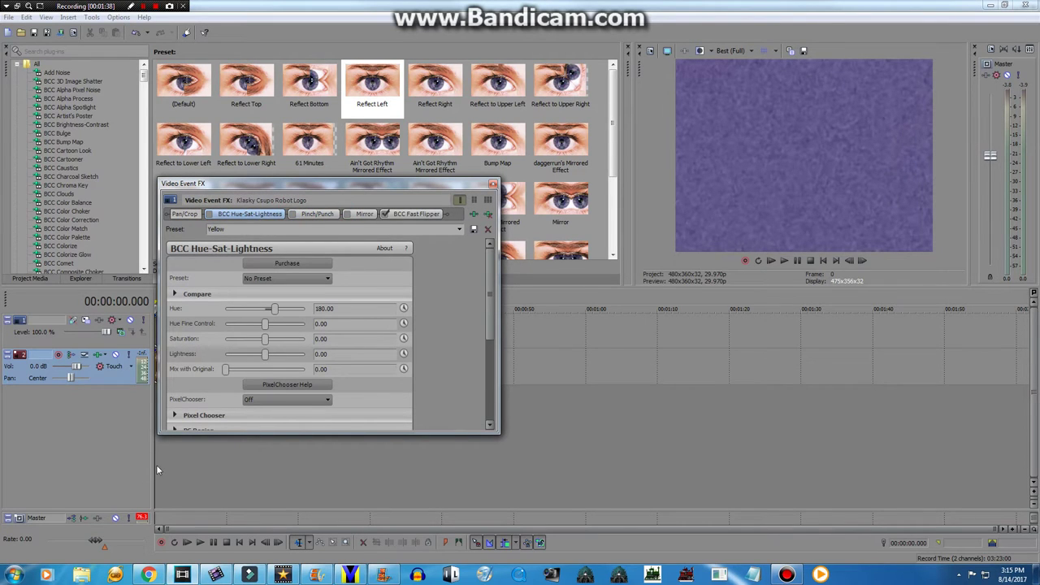
{"action": "key", "text": "space"}
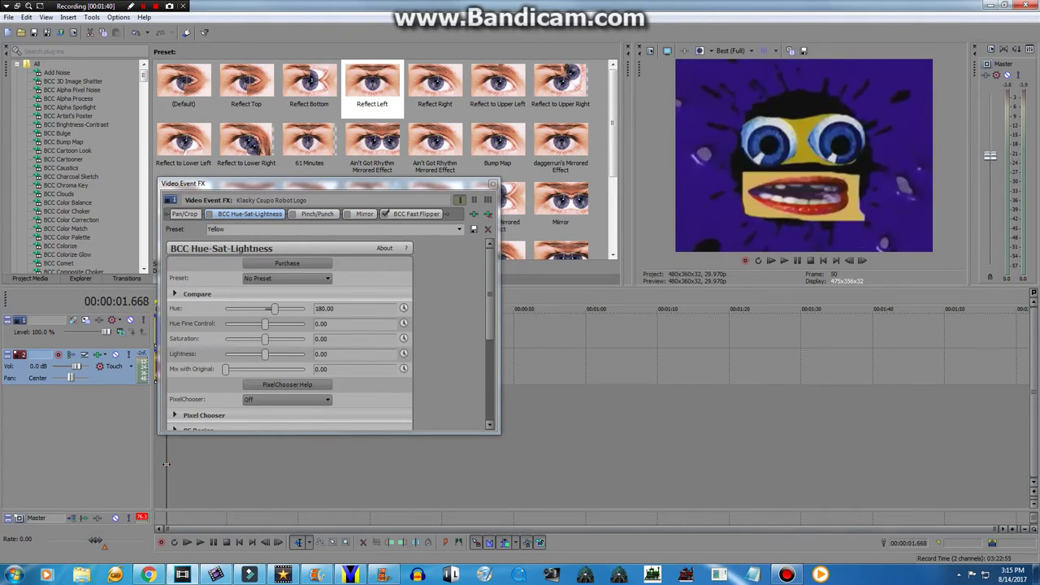
{"action": "key", "text": "space"}
Remove BCC Fast Flipper from the clip's effect chain and re-enable Hue-Sat-Lightness, Pinch/Punch and Mirror
{"action": "left_click", "coordinate": [414, 214]}
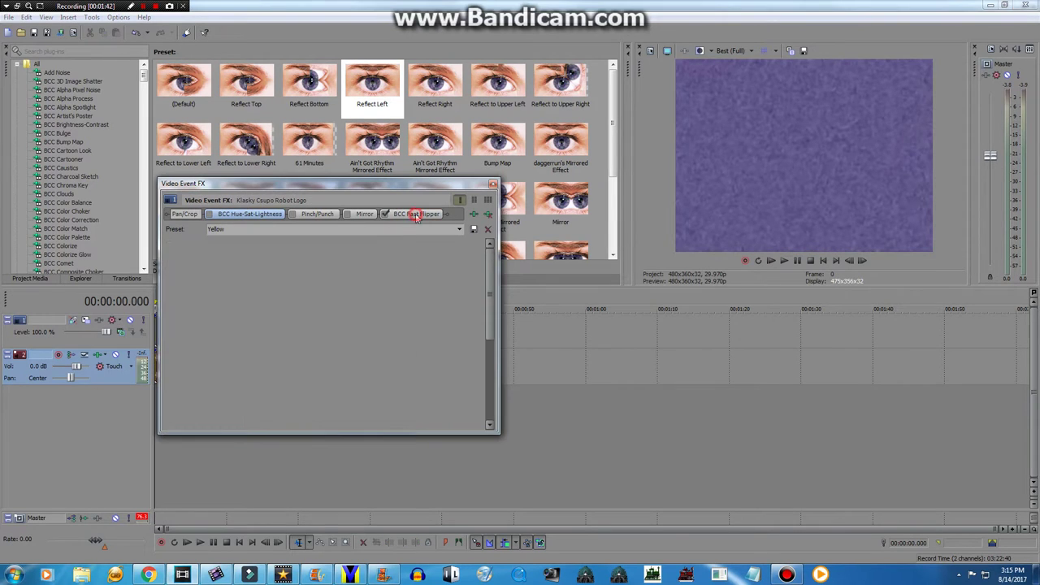
{"action": "left_click", "coordinate": [488, 215]}
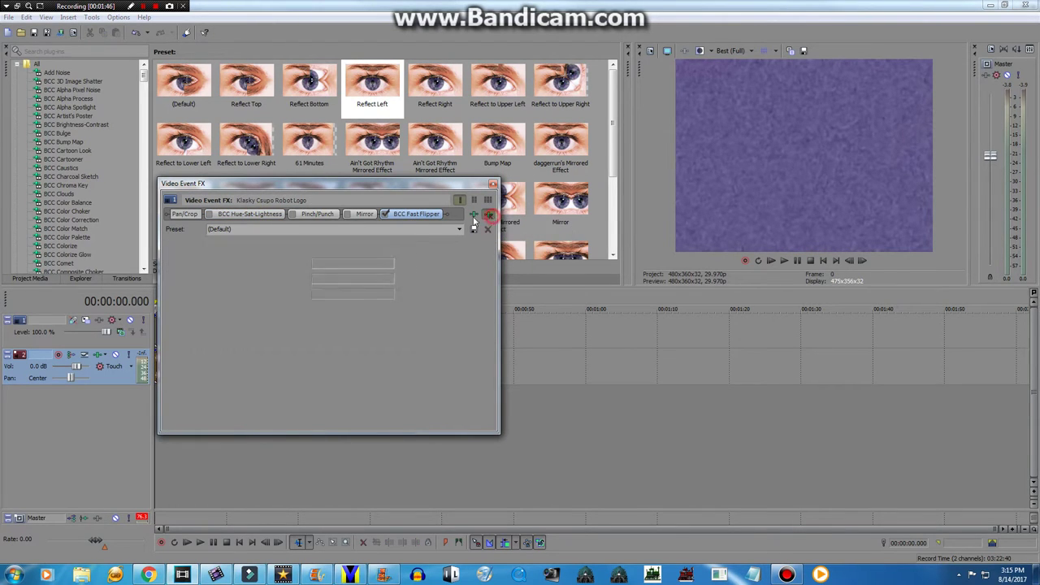
{"action": "left_click", "coordinate": [209, 214]}
{"action": "left_click", "coordinate": [292, 214]}
{"action": "left_click", "coordinate": [348, 214]}
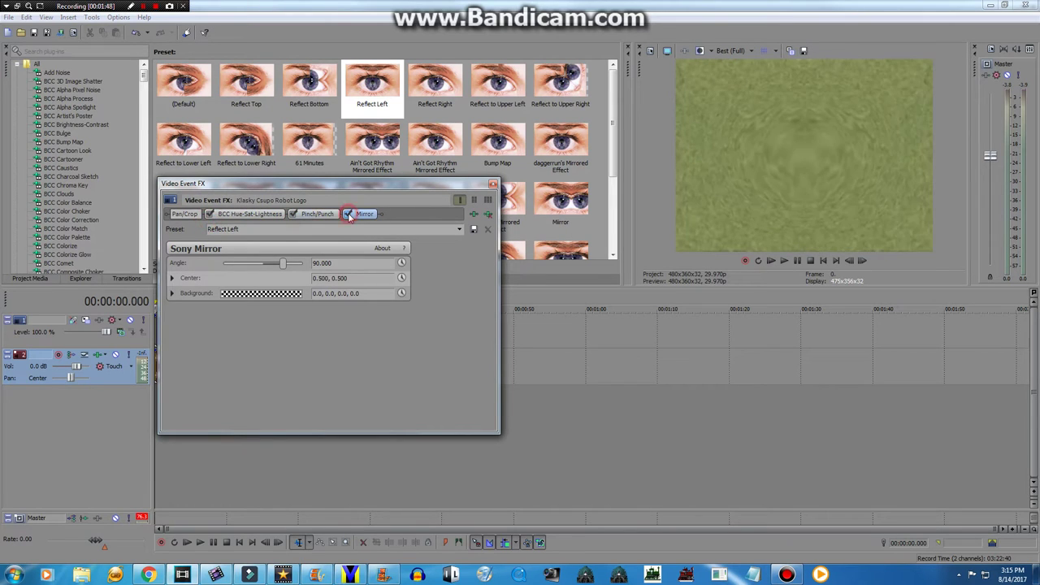
{"action": "left_click", "coordinate": [492, 183]}
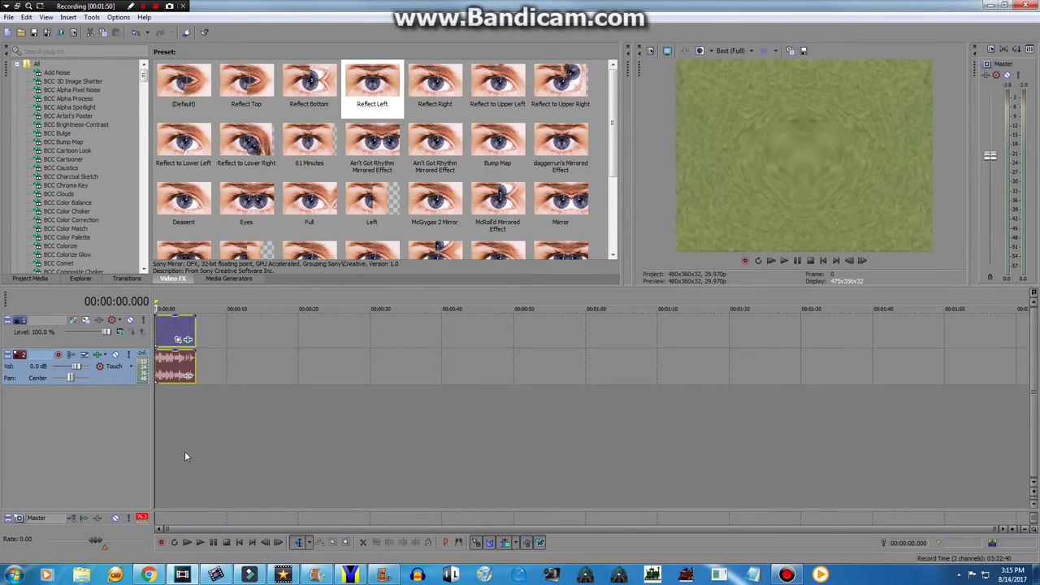
Set the audio event's time stretch / pitch shift method to Classic and apply a negative pitch change
{"action": "right_click", "coordinate": [188, 376]}
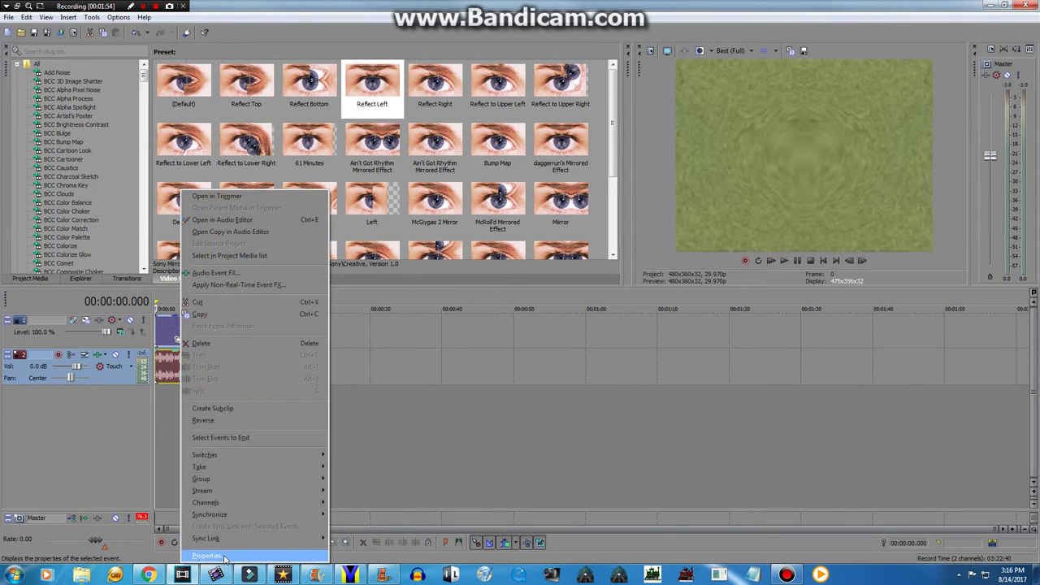
{"action": "left_click", "coordinate": [217, 558]}
{"action": "left_click", "coordinate": [568, 227]}
{"action": "left_click", "coordinate": [508, 249]}
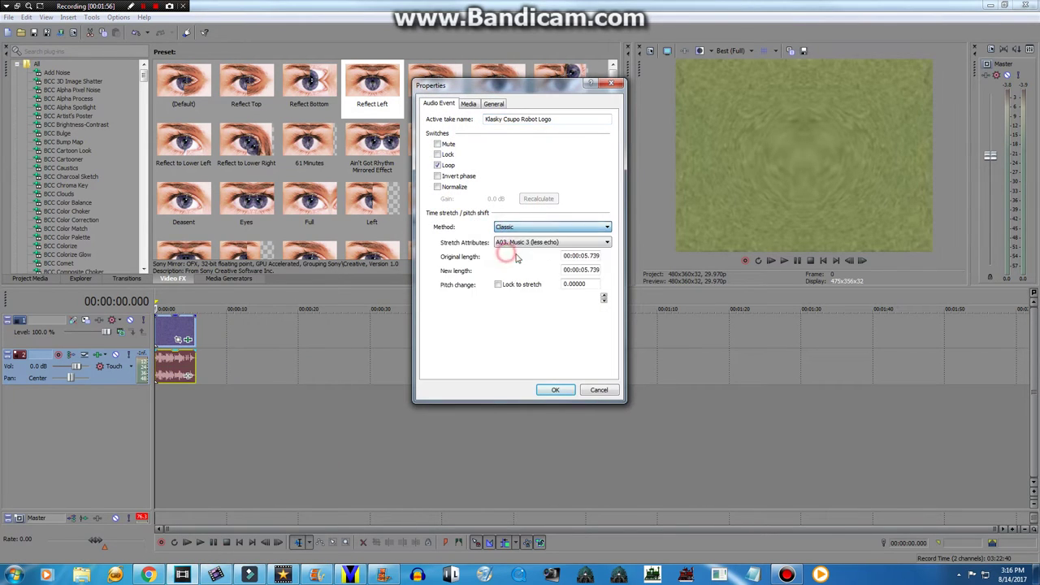
{"action": "double_click", "coordinate": [591, 284]}
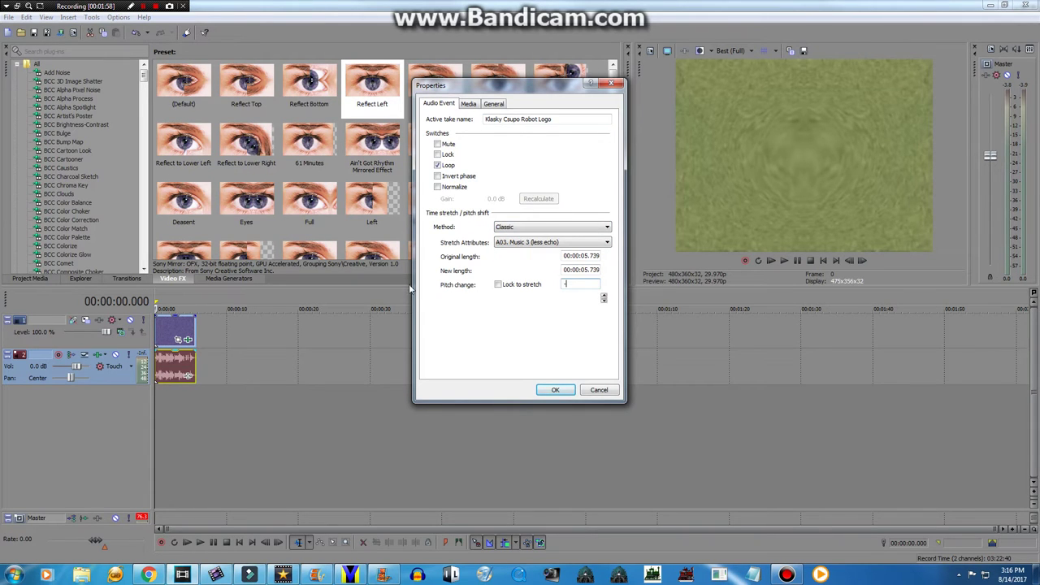
{"action": "left_click", "coordinate": [555, 390]}
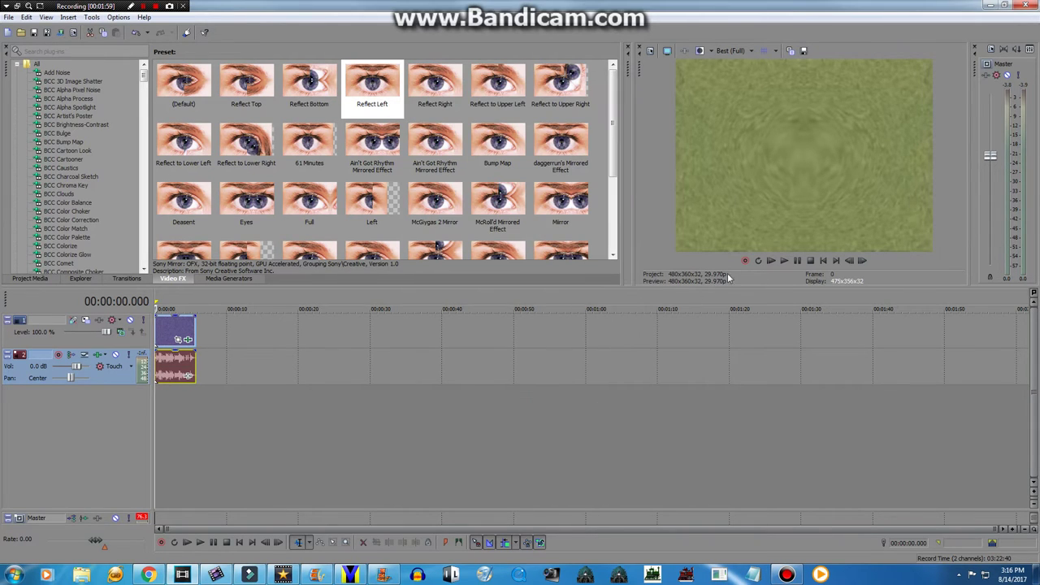
Play the clip to preview the effects with the shifted audio, stop playback and show the project media
{"action": "left_click", "coordinate": [769, 262]}
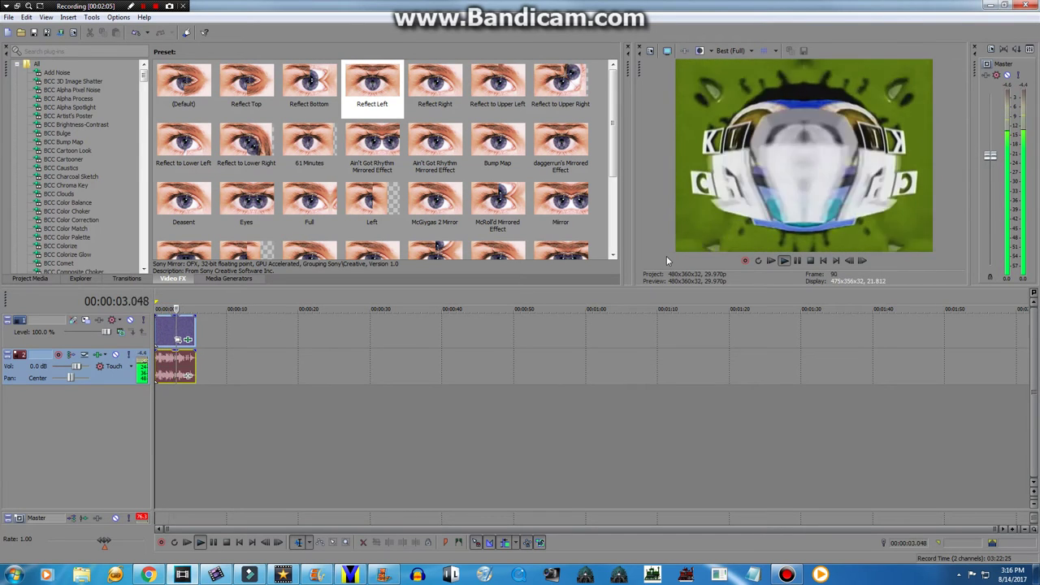
{"action": "left_click", "coordinate": [810, 261]}
{"action": "left_click", "coordinate": [33, 279]}
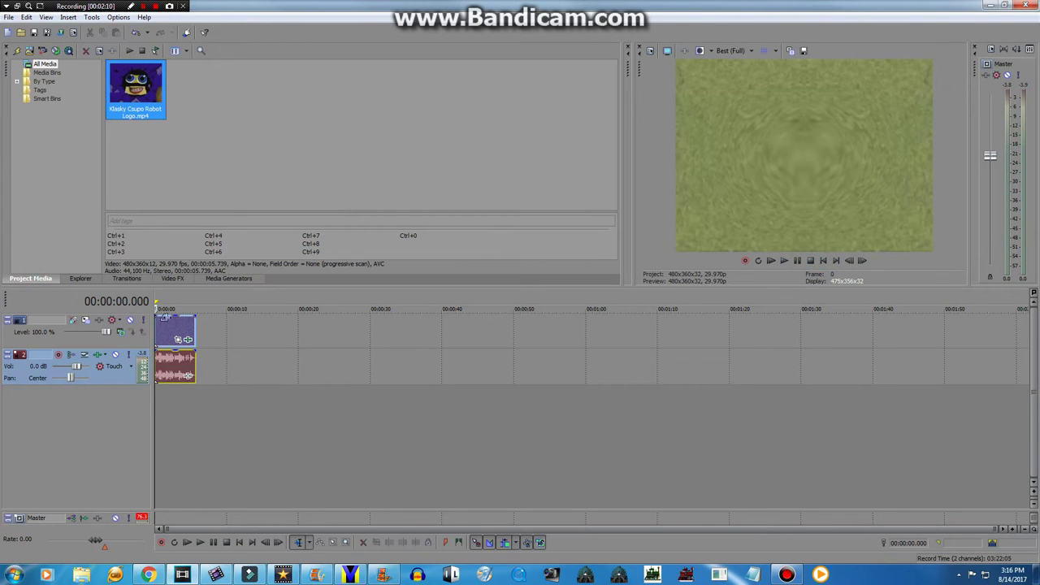
Switch to Audacity and dismiss its welcome window
{"action": "left_click", "coordinate": [216, 574]}
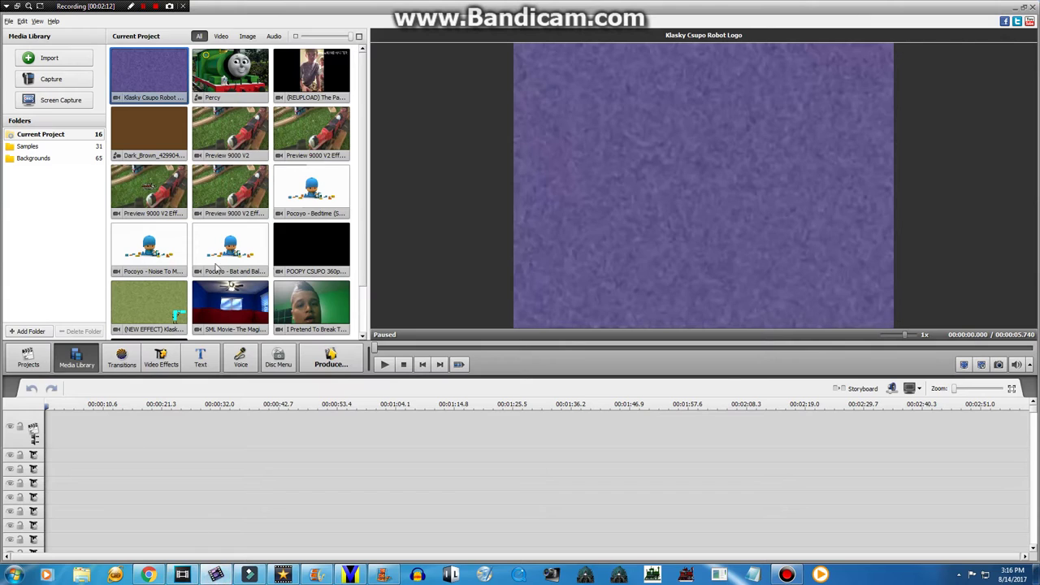
{"action": "left_click", "coordinate": [418, 577]}
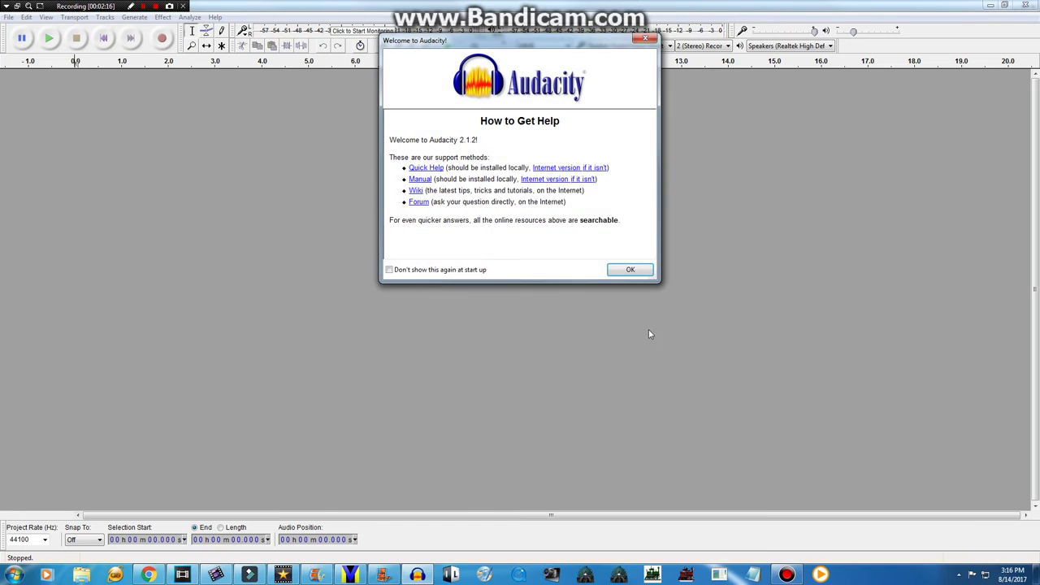
{"action": "left_click", "coordinate": [631, 270]}
Open the Klasky Csupo Robot Logo MP3 from the Downloads folder
{"action": "left_click", "coordinate": [8, 17]}
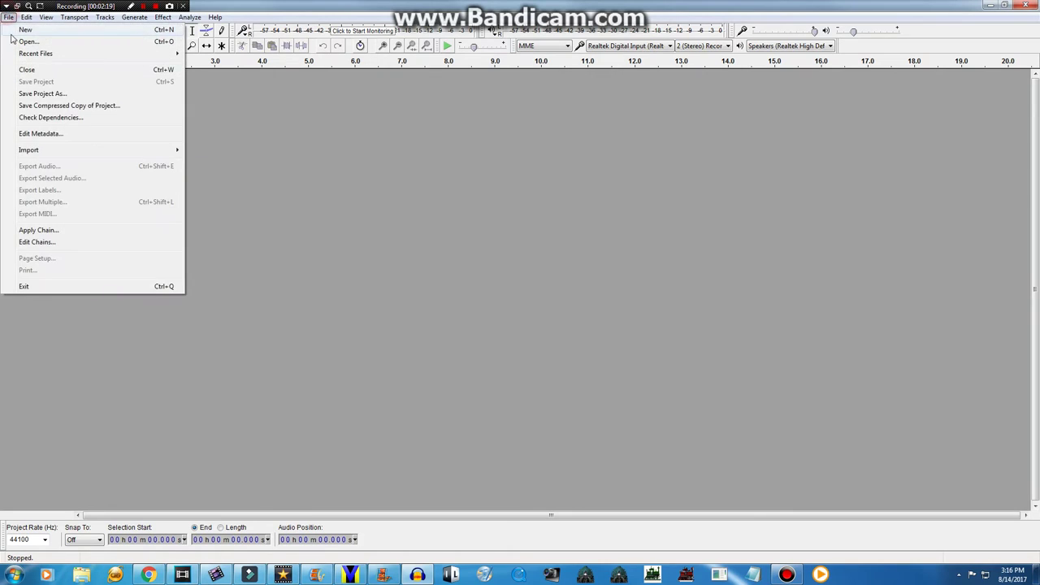
{"action": "left_click", "coordinate": [23, 39]}
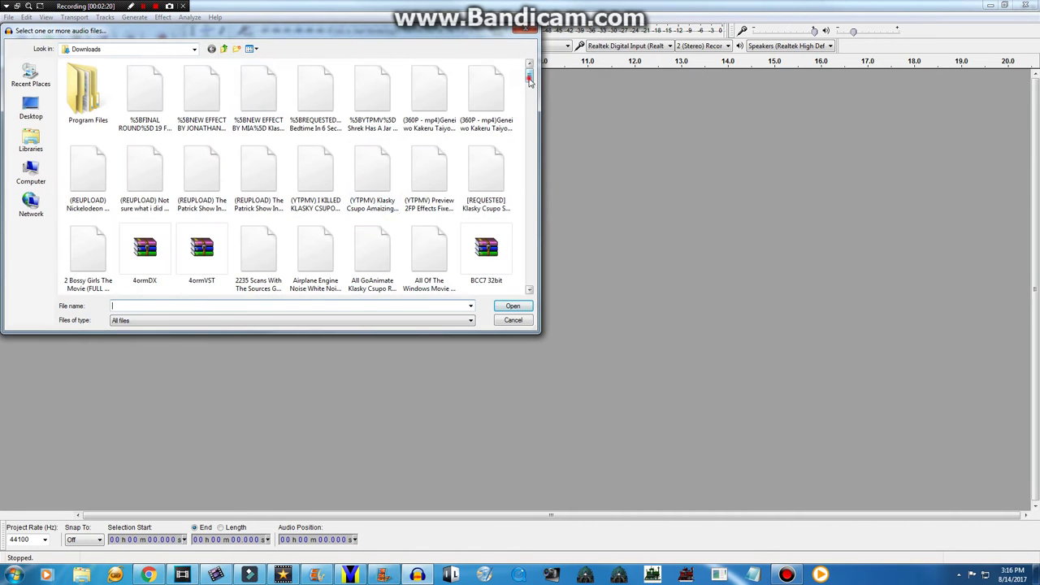
{"action": "scroll", "coordinate": [511, 146], "scroll_direction": "down", "scroll_amount": 10}
{"action": "scroll", "coordinate": [515, 162], "scroll_direction": "down", "scroll_amount": 5}
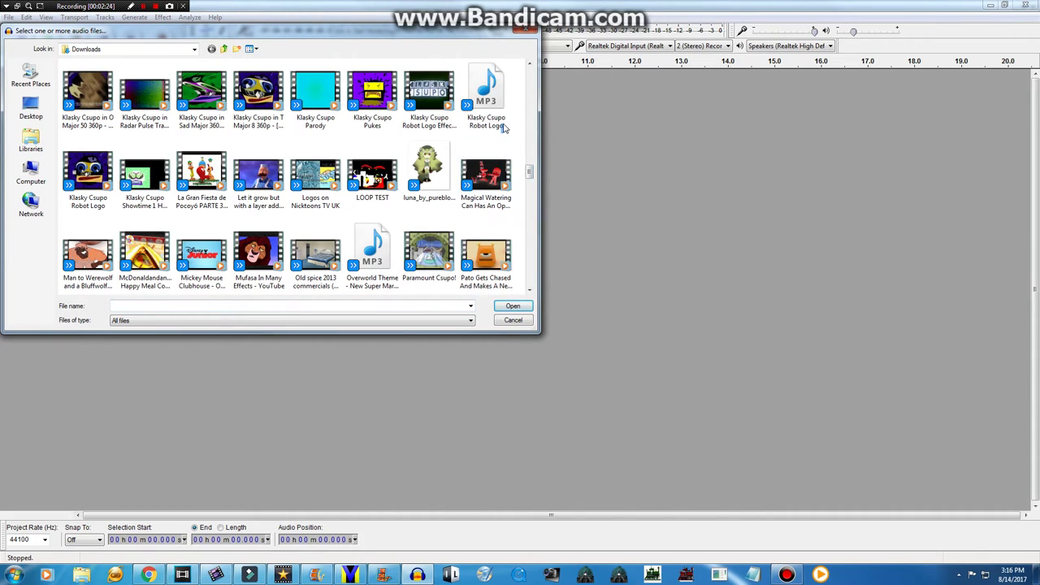
{"action": "left_click_drag", "start_coordinate": [486, 91], "coordinate": [608, 235]}
{"action": "left_click", "coordinate": [511, 306]}
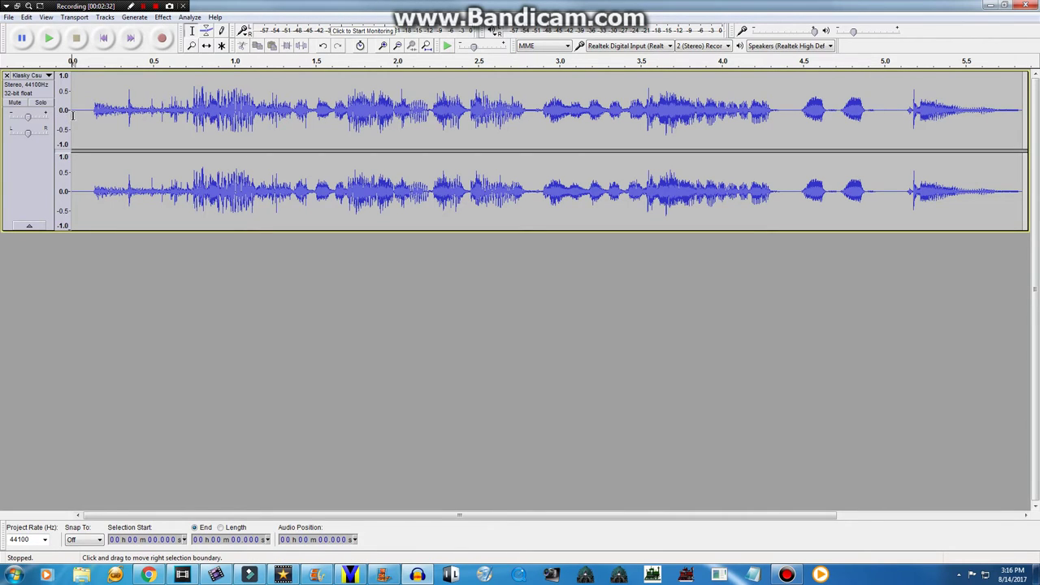
Change the pitch of the entire stereo track by -11 semitones and play the result
{"action": "mouse_move", "coordinate": [72, 115]}
{"action": "left_mouse_down"}
{"action": "mouse_move", "coordinate": [504, 133]}
{"action": "mouse_move", "coordinate": [929, 132]}
{"action": "mouse_move", "coordinate": [1026, 154]}
{"action": "left_mouse_up"}
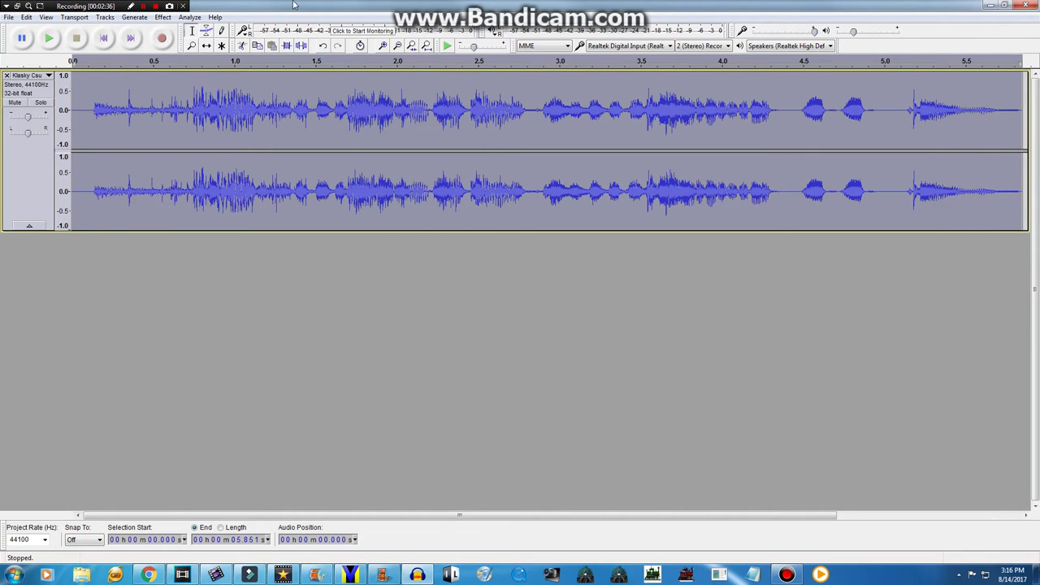
{"action": "left_click", "coordinate": [163, 17]}
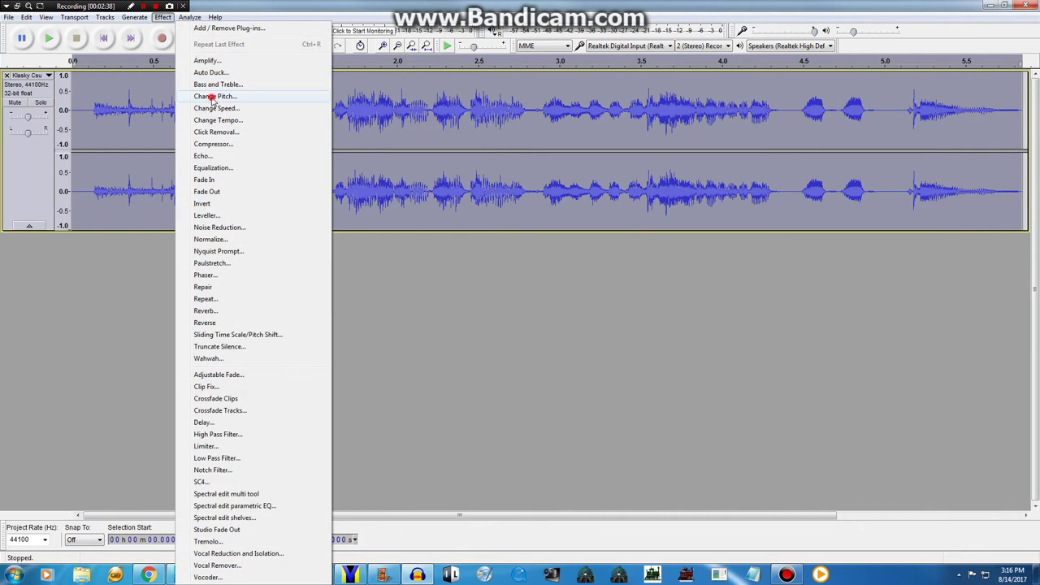
{"action": "left_click", "coordinate": [212, 98]}
{"action": "double_click", "coordinate": [542, 320]}
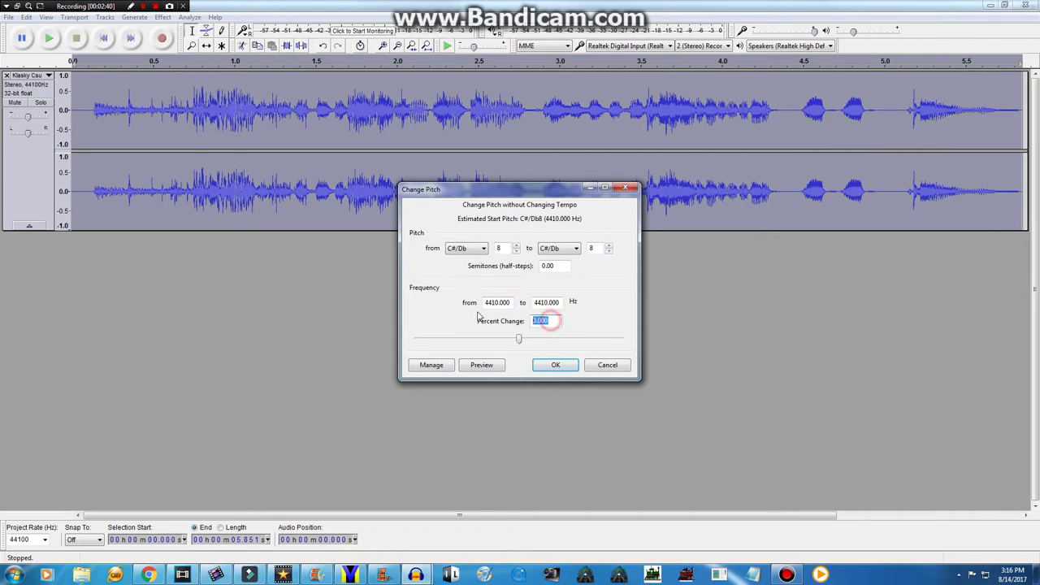
{"action": "double_click", "coordinate": [550, 265]}
{"action": "type", "text": "-11"}
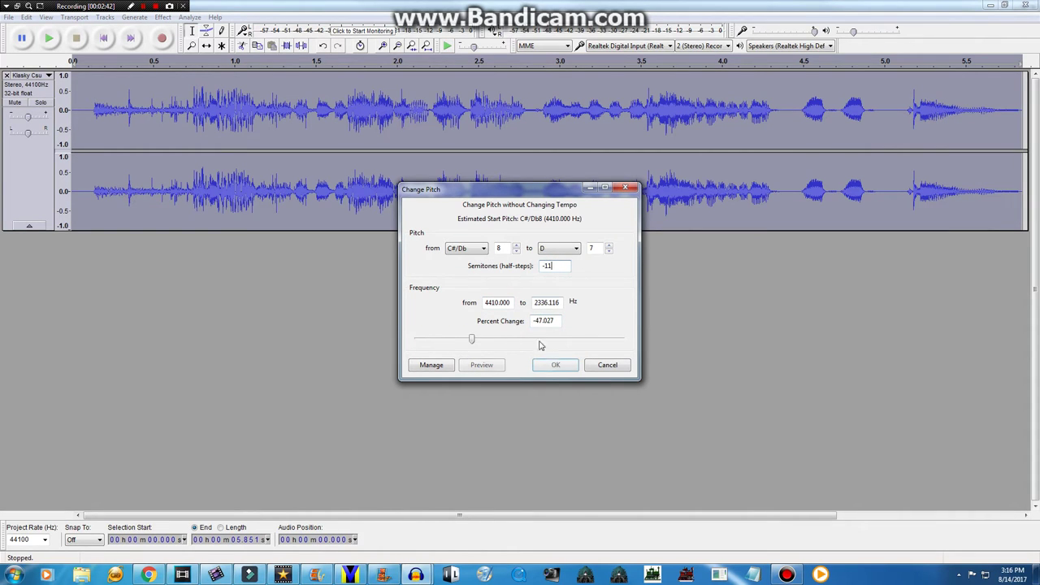
{"action": "left_click", "coordinate": [553, 365]}
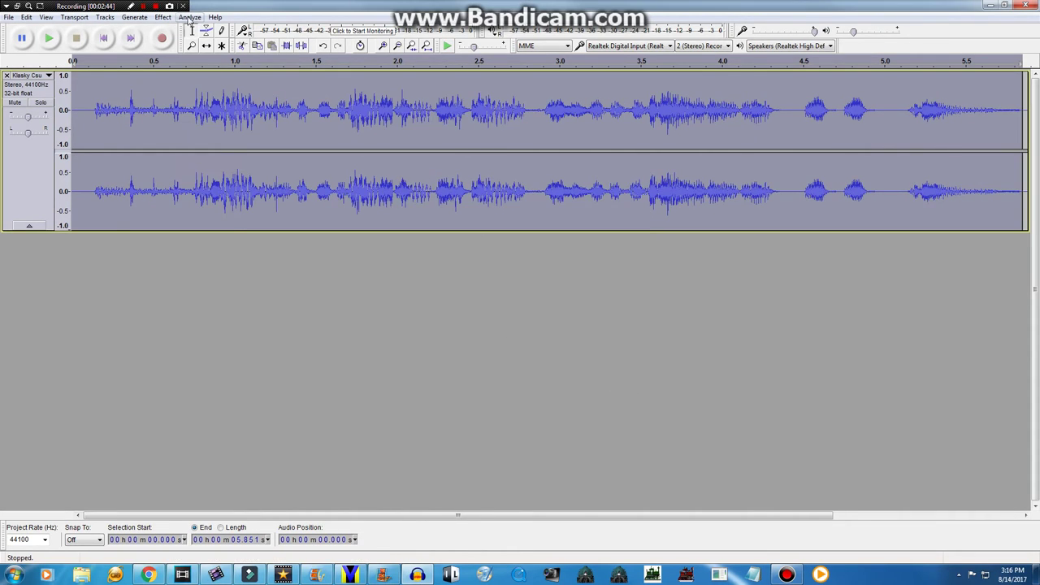
{"action": "left_click", "coordinate": [49, 38]}
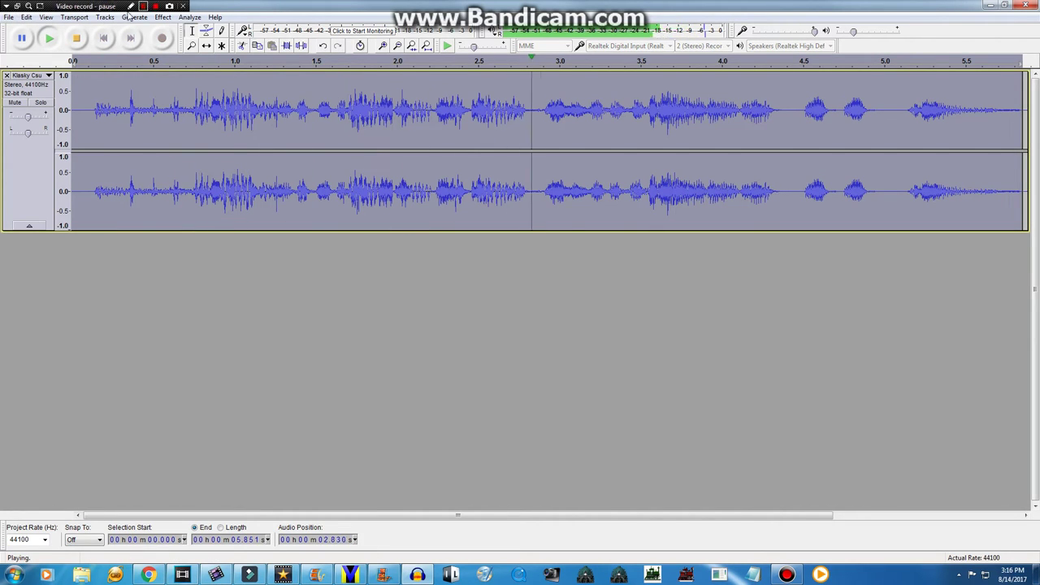
Export the audio to My Music as a 16-bit PCM WAV named Klasky Csupo Robot Logo, accepting the metadata
{"action": "left_click", "coordinate": [7, 17]}
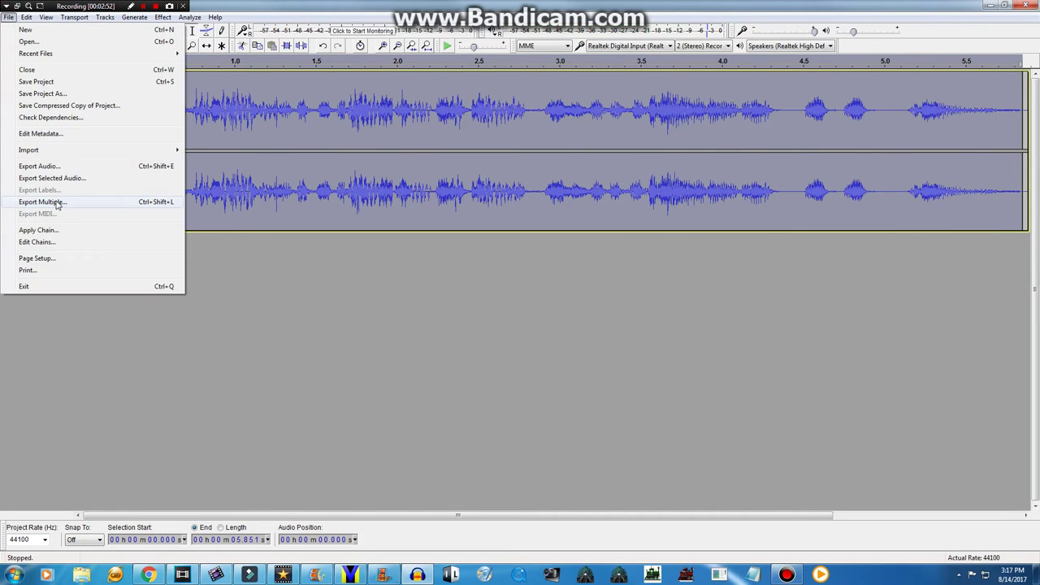
{"action": "left_click", "coordinate": [39, 166]}
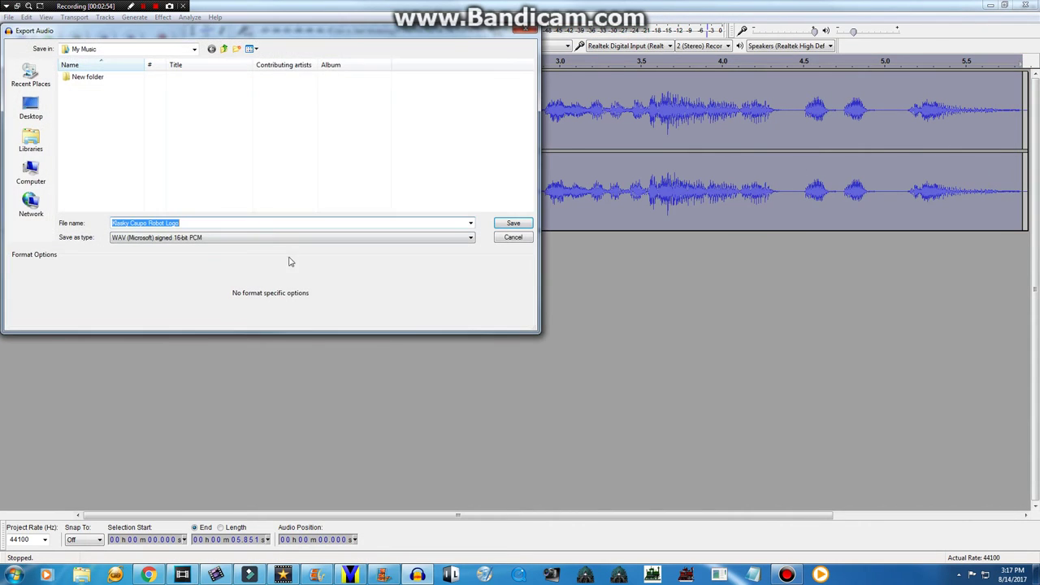
{"action": "left_click", "coordinate": [516, 226]}
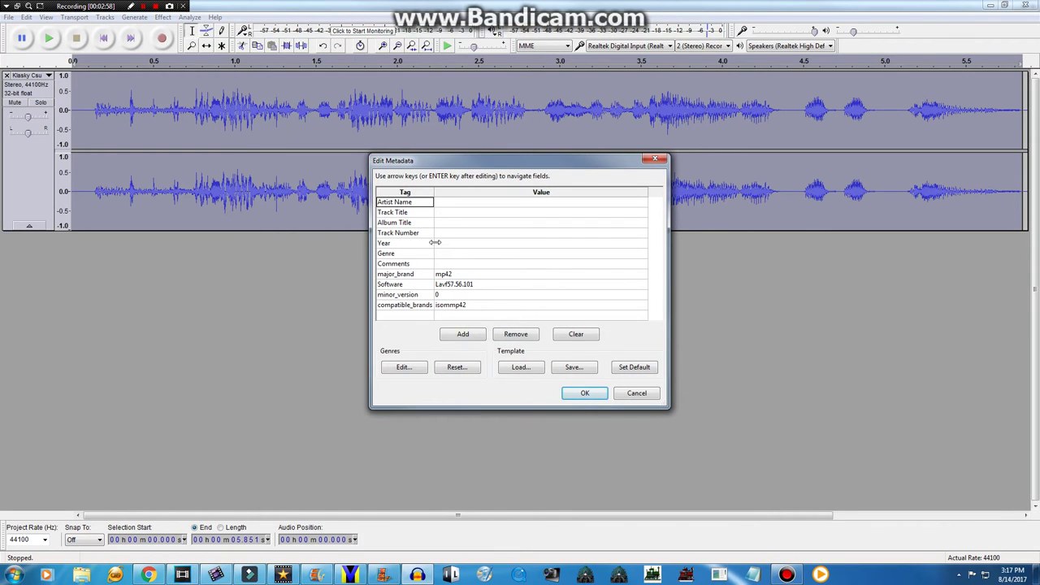
{"action": "left_click", "coordinate": [439, 244]}
{"action": "left_click", "coordinate": [567, 396]}
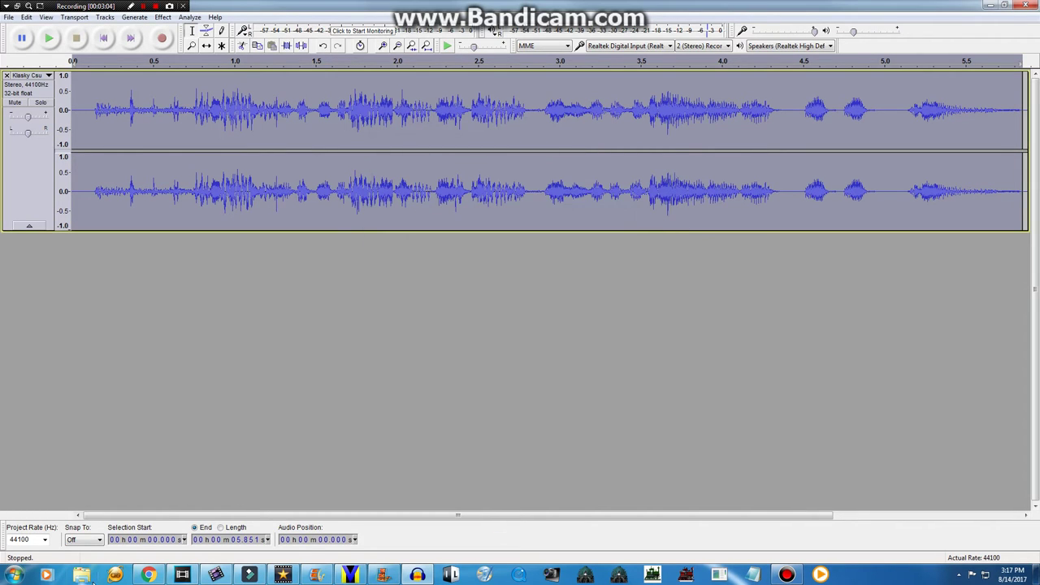
Switch to AVS Video Editor and import the exported Klasky Csupo Robot Logo audio from My Music
{"action": "left_click", "coordinate": [215, 575]}
{"action": "left_click", "coordinate": [78, 58]}
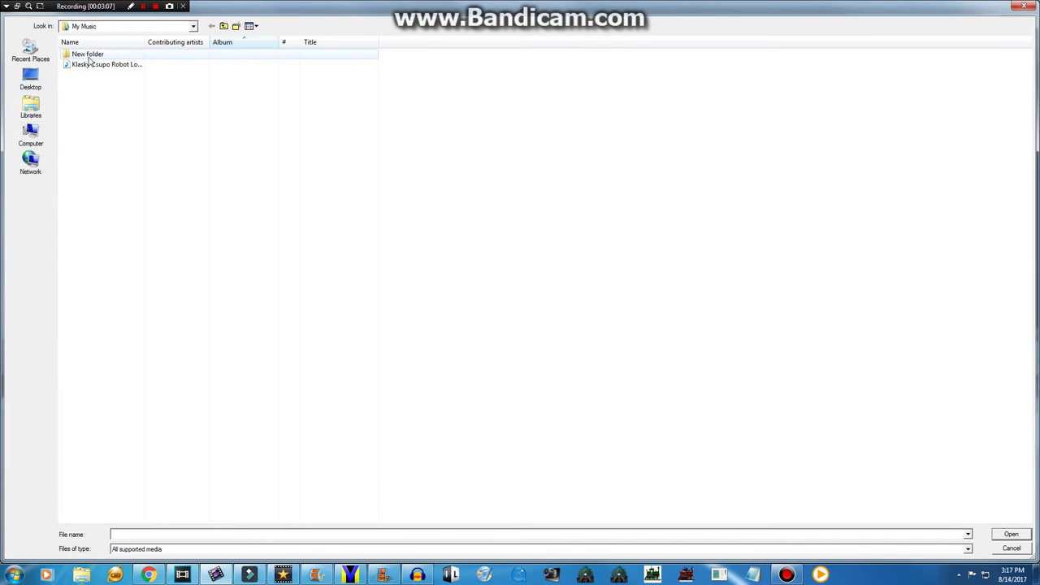
{"action": "left_click", "coordinate": [104, 64]}
{"action": "left_click", "coordinate": [105, 64]}
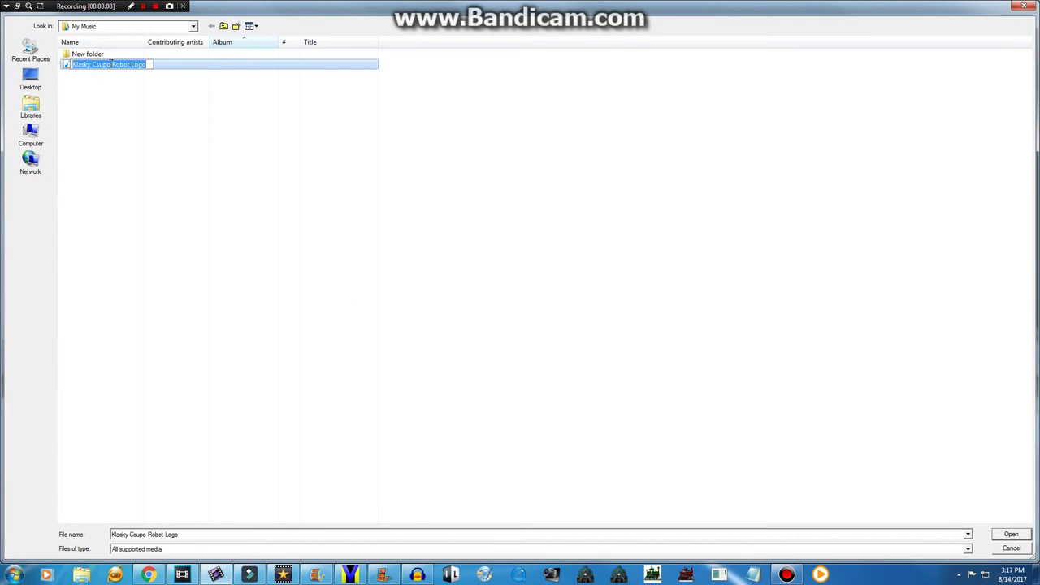
{"action": "left_click", "coordinate": [110, 64]}
{"action": "double_click", "coordinate": [172, 66]}
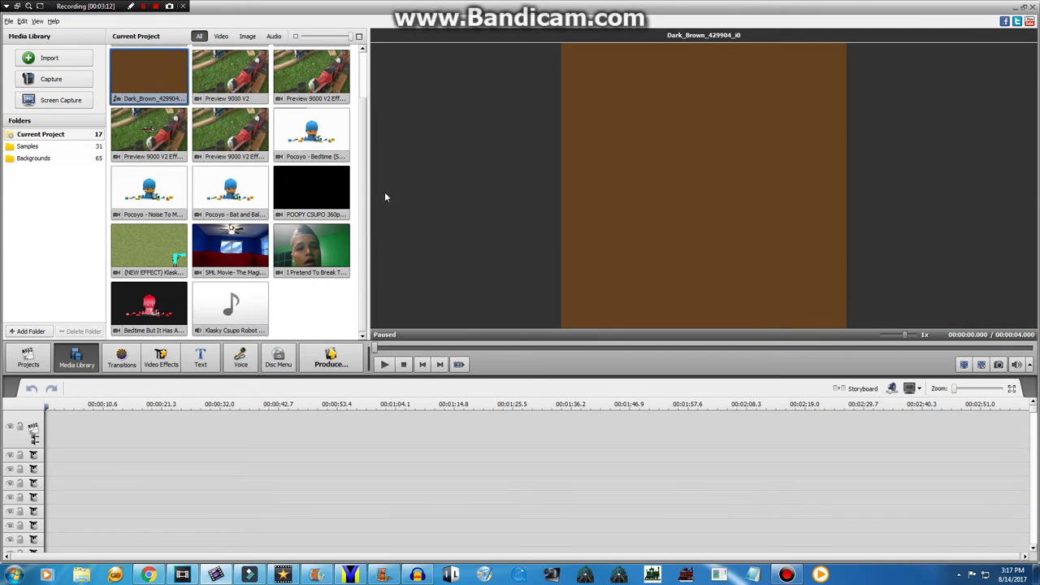
Add the Klasky Csupo Robot Logo video to the main timeline track and shift its hue to green with Color Correction
{"action": "left_click_drag", "start_coordinate": [363, 190], "coordinate": [355, 81]}
{"action": "left_click_drag", "start_coordinate": [148, 73], "coordinate": [65, 431]}
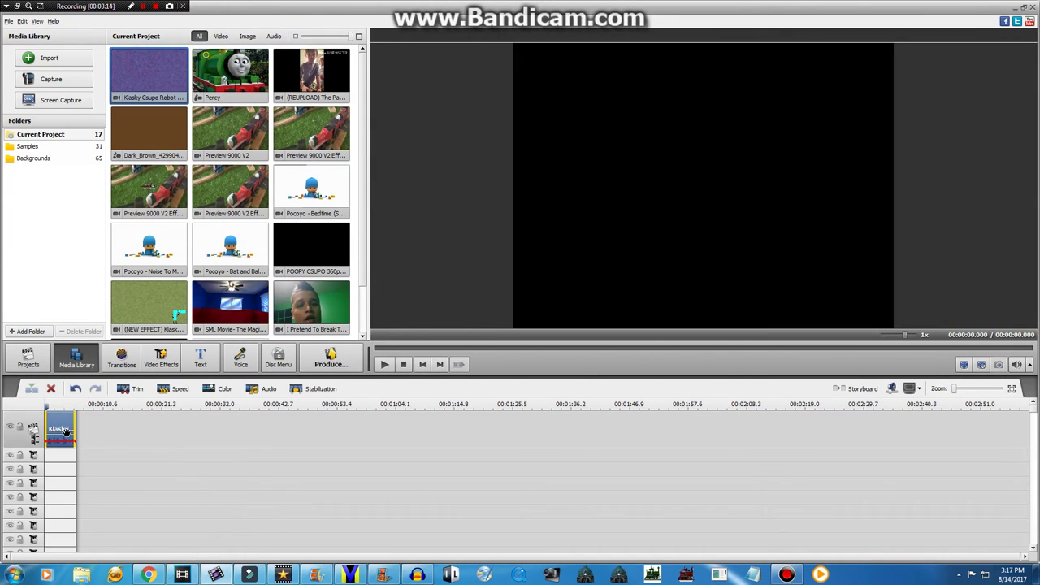
{"action": "right_click", "coordinate": [66, 431]}
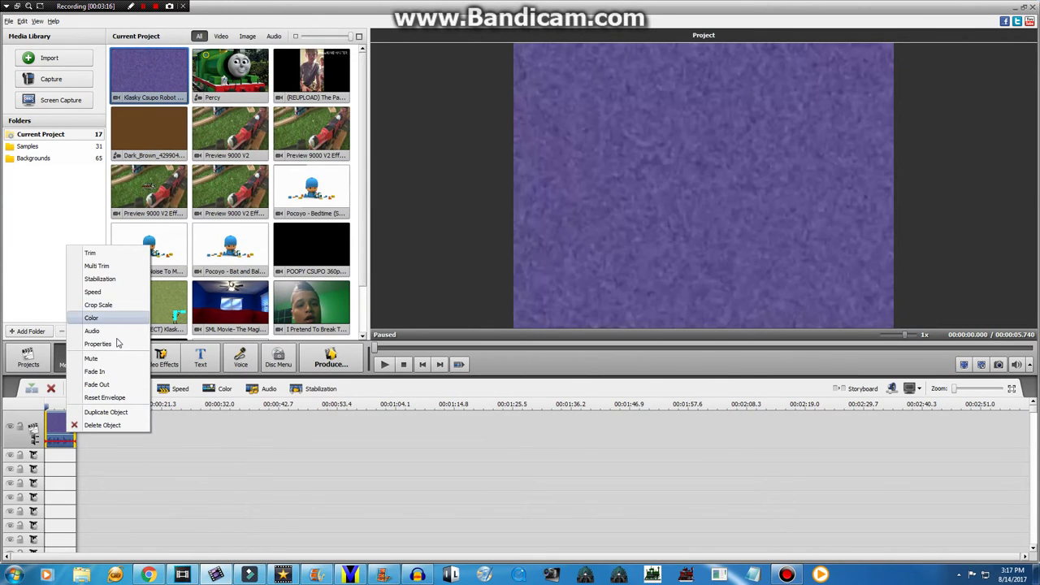
{"action": "left_click", "coordinate": [224, 390]}
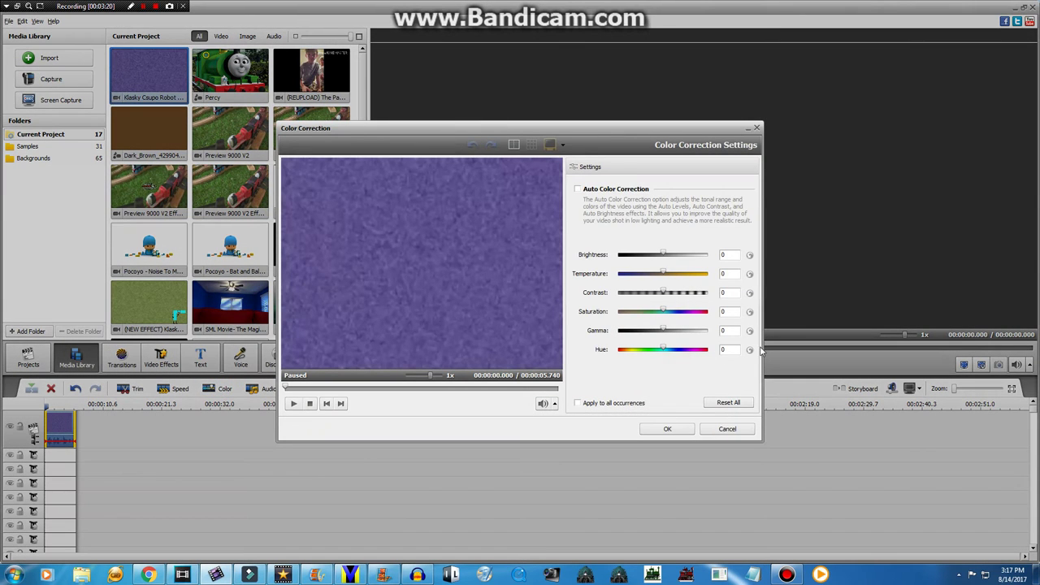
{"action": "left_click", "coordinate": [691, 351]}
{"action": "left_click", "coordinate": [674, 428]}
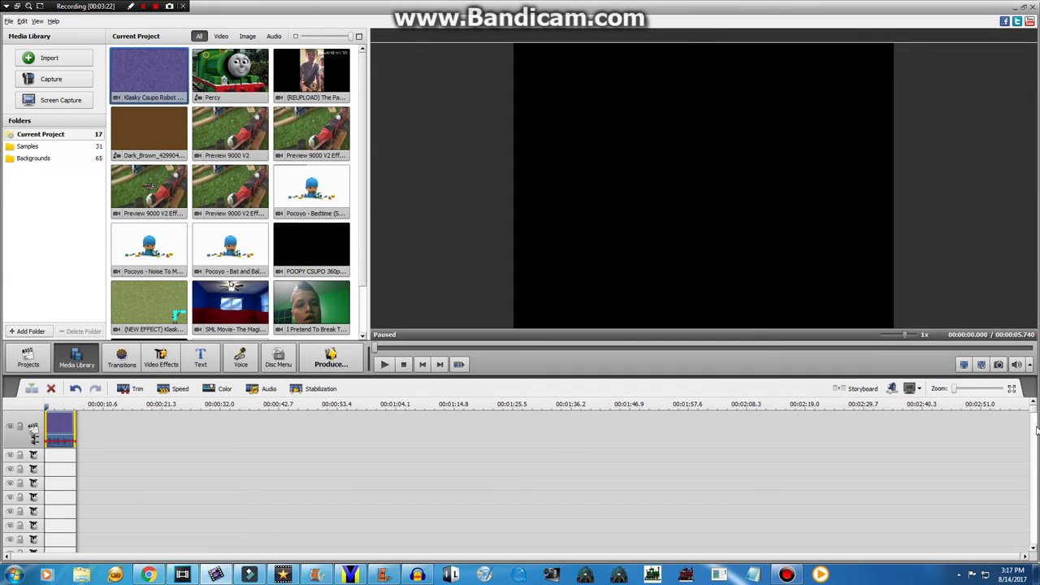
Add the Sphere transform effect to the video effects line and match its duration to the clip's length
{"action": "left_click", "coordinate": [161, 359]}
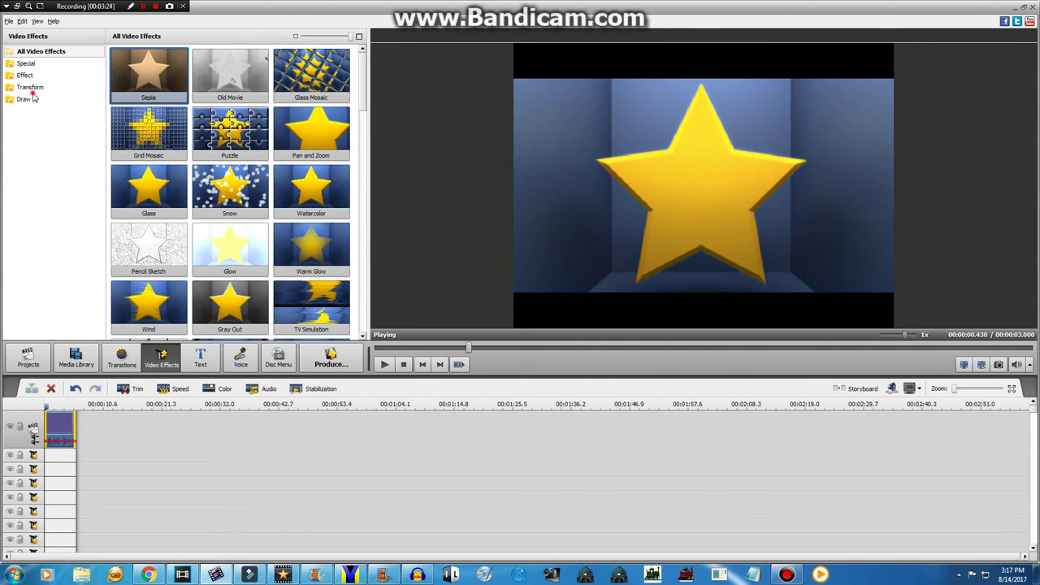
{"action": "left_click", "coordinate": [25, 74]}
{"action": "left_click", "coordinate": [31, 87]}
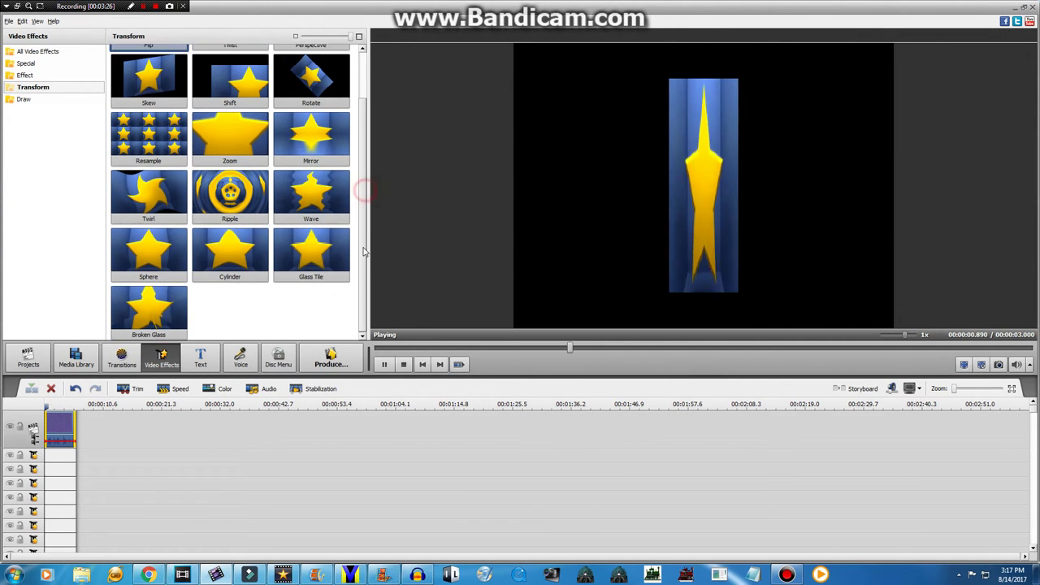
{"action": "scroll", "coordinate": [350, 195], "scroll_direction": "down", "scroll_amount": 1}
{"action": "left_click_drag", "start_coordinate": [311, 134], "coordinate": [57, 459]}
{"action": "left_click_drag", "start_coordinate": [349, 452], "coordinate": [346, 469]}
{"action": "left_click_drag", "start_coordinate": [146, 258], "coordinate": [81, 471]}
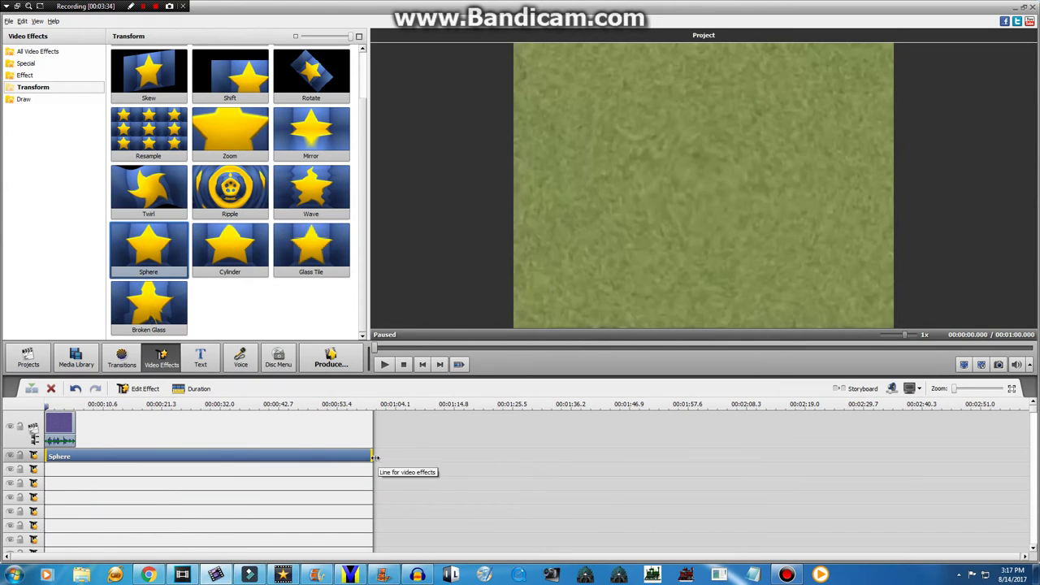
{"action": "left_click_drag", "start_coordinate": [169, 459], "coordinate": [76, 458]}
Set the Sphere effect's degree to 10 and apply the setting
{"action": "right_click", "coordinate": [73, 457]}
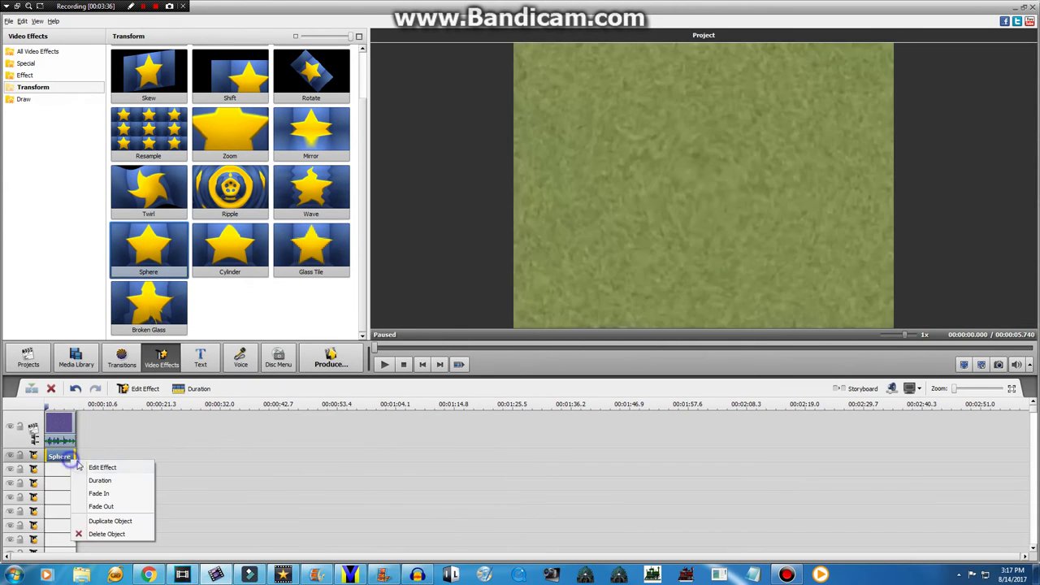
{"action": "left_click", "coordinate": [97, 465]}
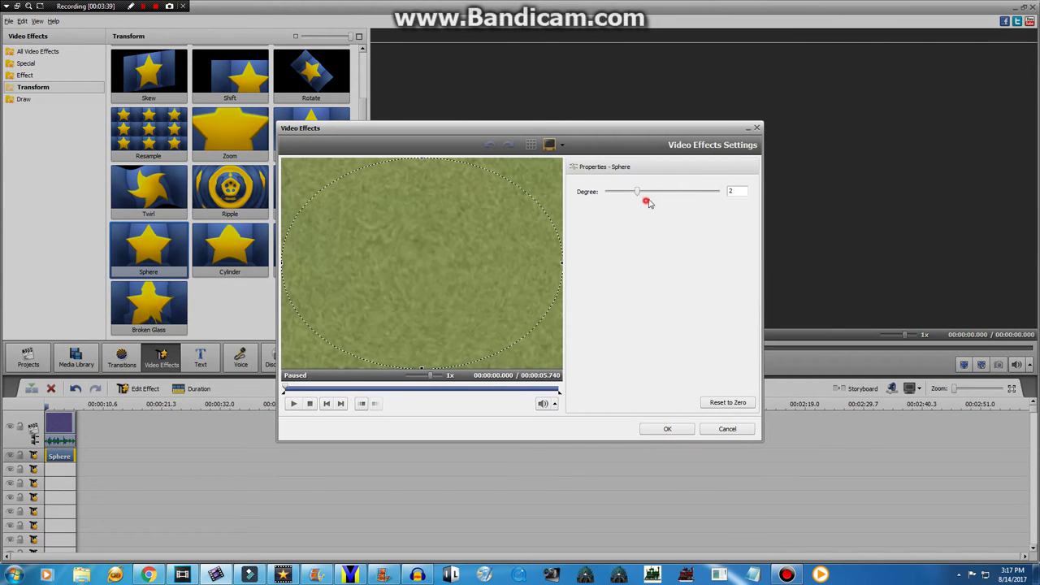
{"action": "left_click_drag", "start_coordinate": [650, 203], "coordinate": [674, 186]}
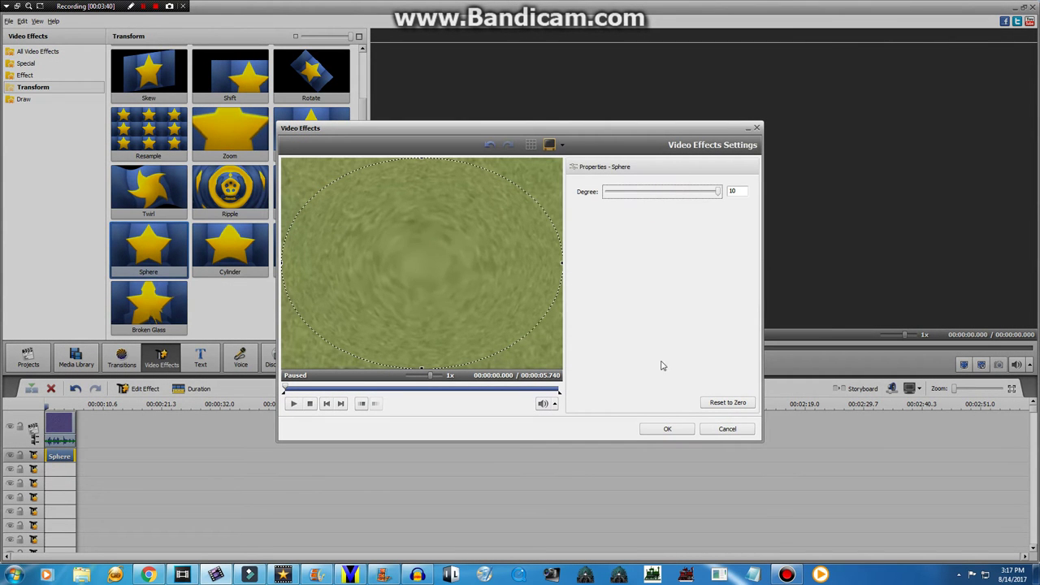
{"action": "left_click", "coordinate": [665, 430]}
Add the Mirror transform effect to the line below Sphere and match its duration to the clip's length
{"action": "left_click_drag", "start_coordinate": [311, 134], "coordinate": [51, 471]}
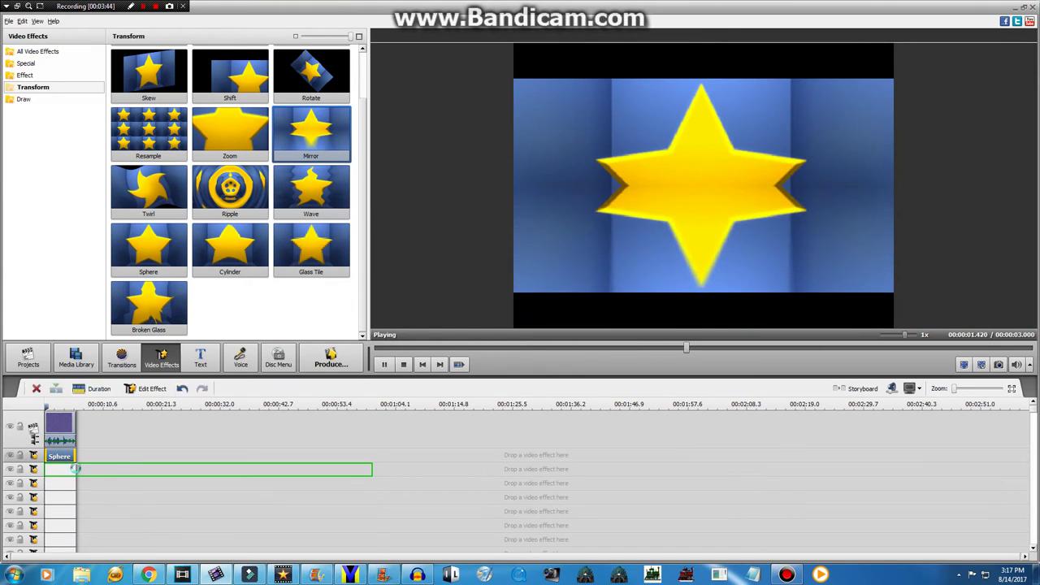
{"action": "left_click_drag", "start_coordinate": [371, 469], "coordinate": [76, 469]}
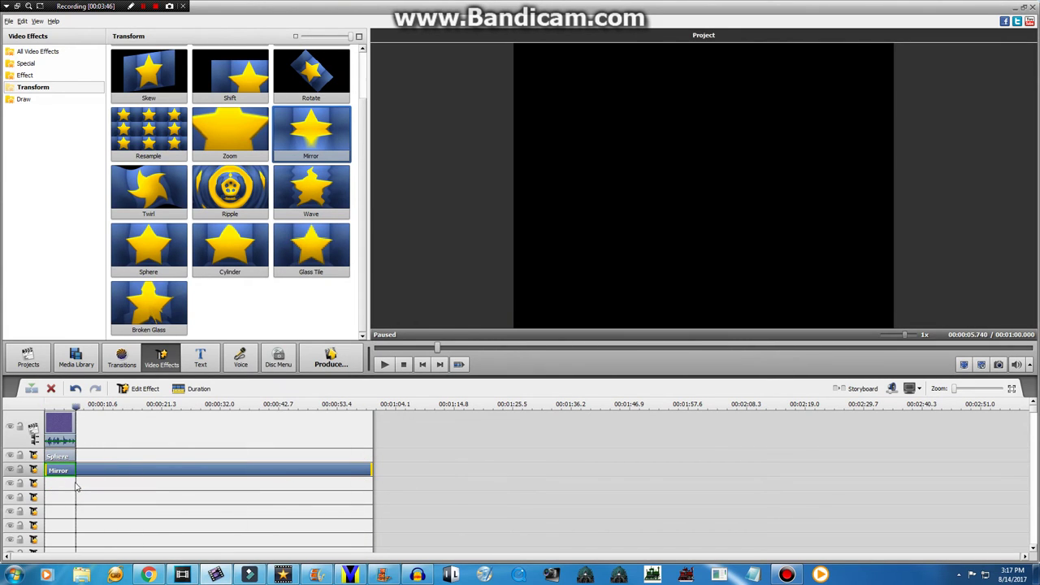
{"action": "right_click", "coordinate": [71, 473]}
{"action": "left_click", "coordinate": [86, 483]}
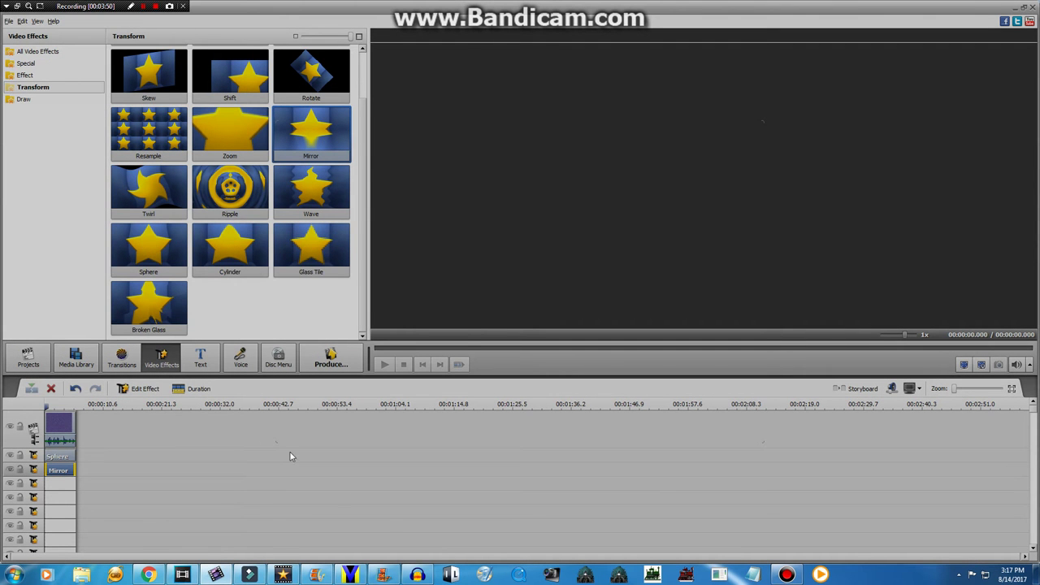
Close Audacity without saving the changes and return to AVS Video Editor
{"action": "right_click", "coordinate": [416, 574]}
{"action": "left_click", "coordinate": [398, 543]}
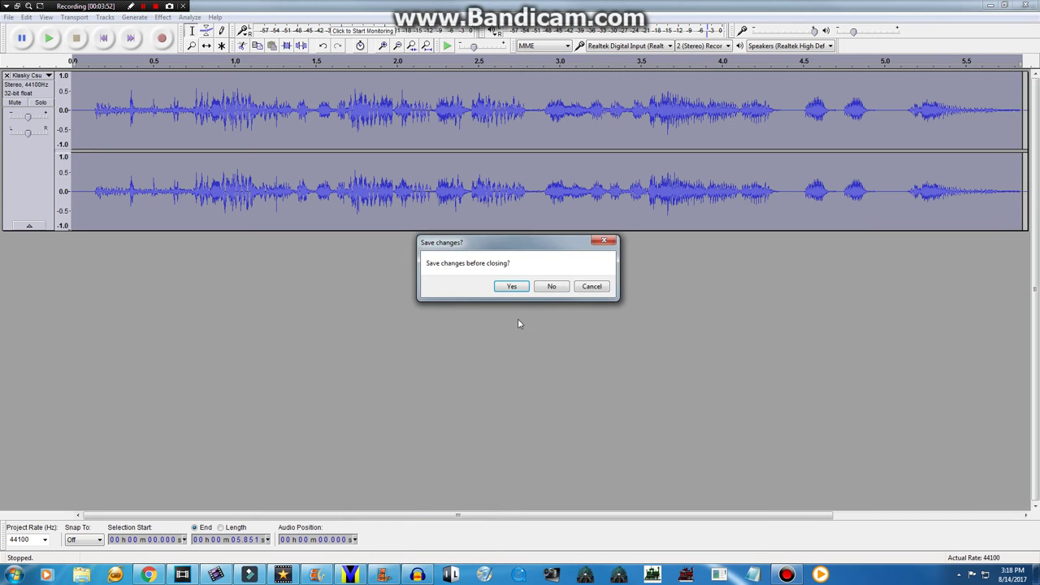
{"action": "left_click", "coordinate": [545, 288]}
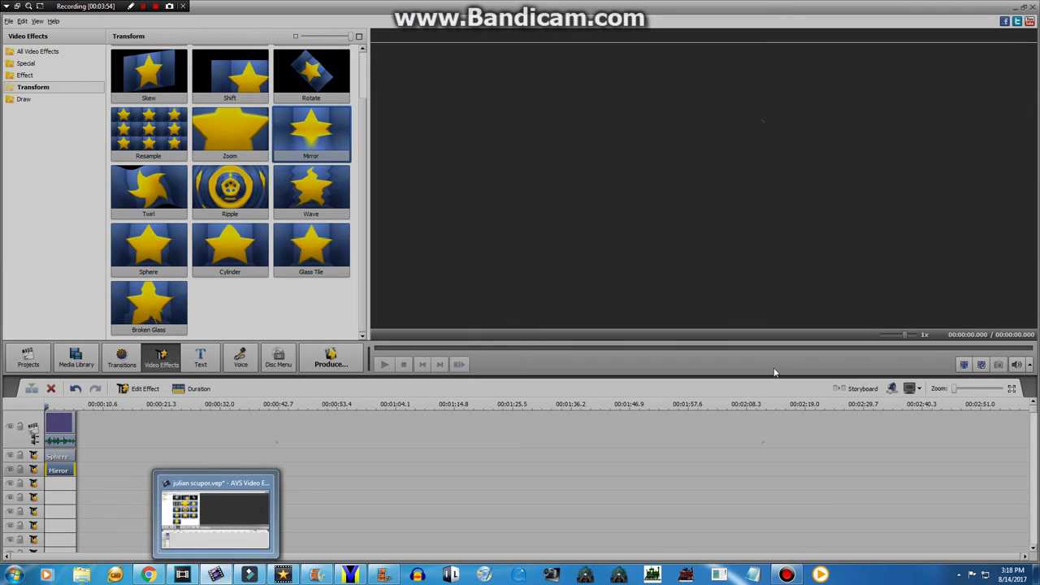
{"action": "left_click", "coordinate": [747, 421]}
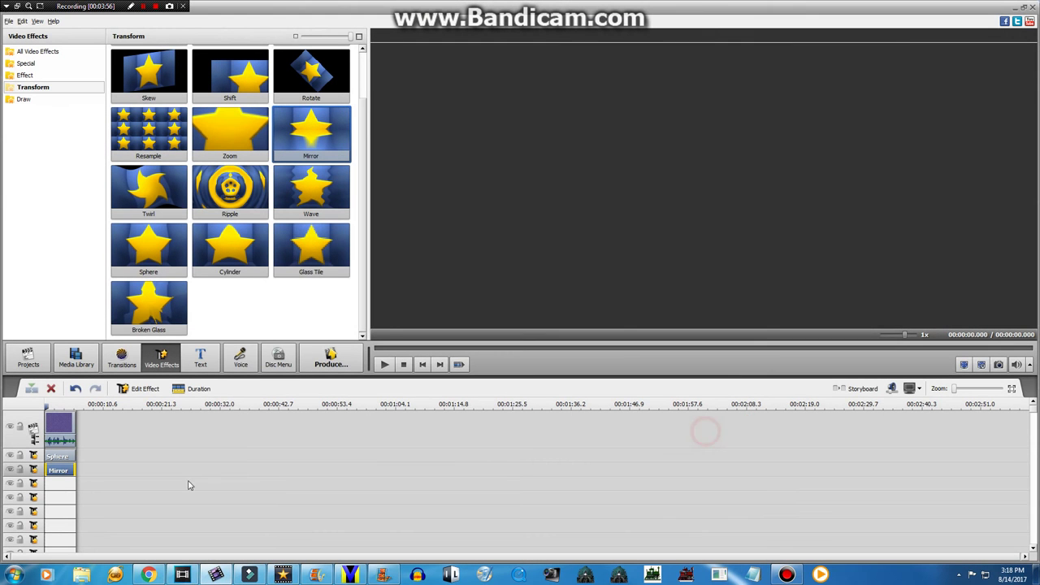
Set the Mirror effect's type to Right and apply the setting
{"action": "right_click", "coordinate": [67, 472]}
{"action": "left_click", "coordinate": [89, 480]}
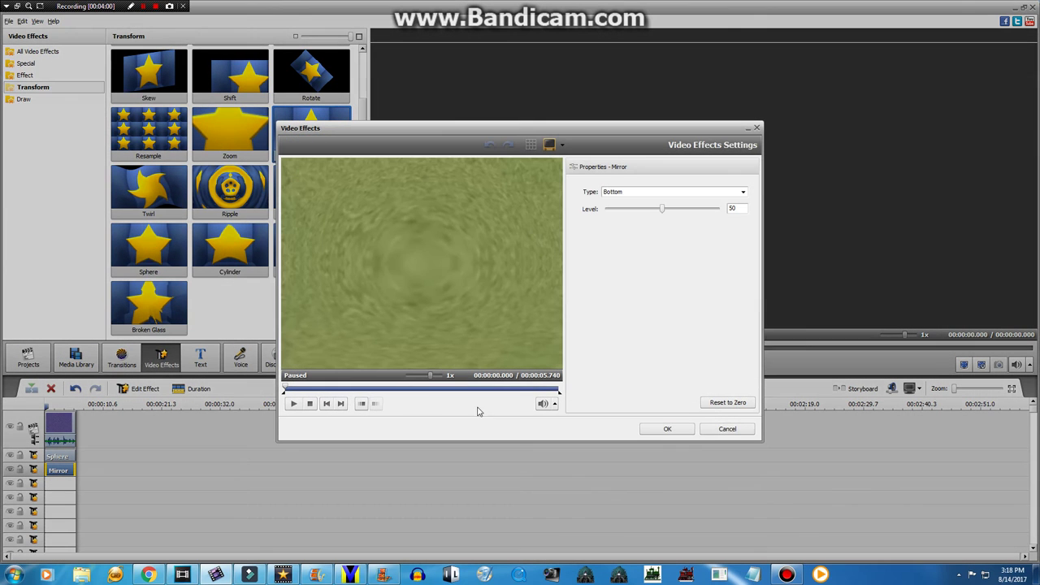
{"action": "left_click", "coordinate": [656, 192]}
{"action": "left_click", "coordinate": [627, 234]}
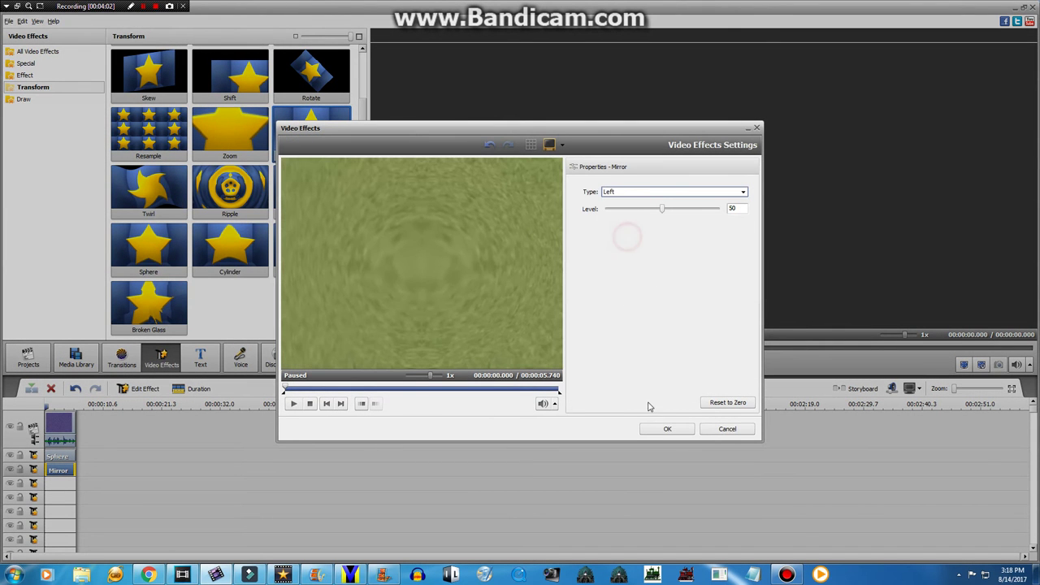
{"action": "left_click", "coordinate": [615, 191]}
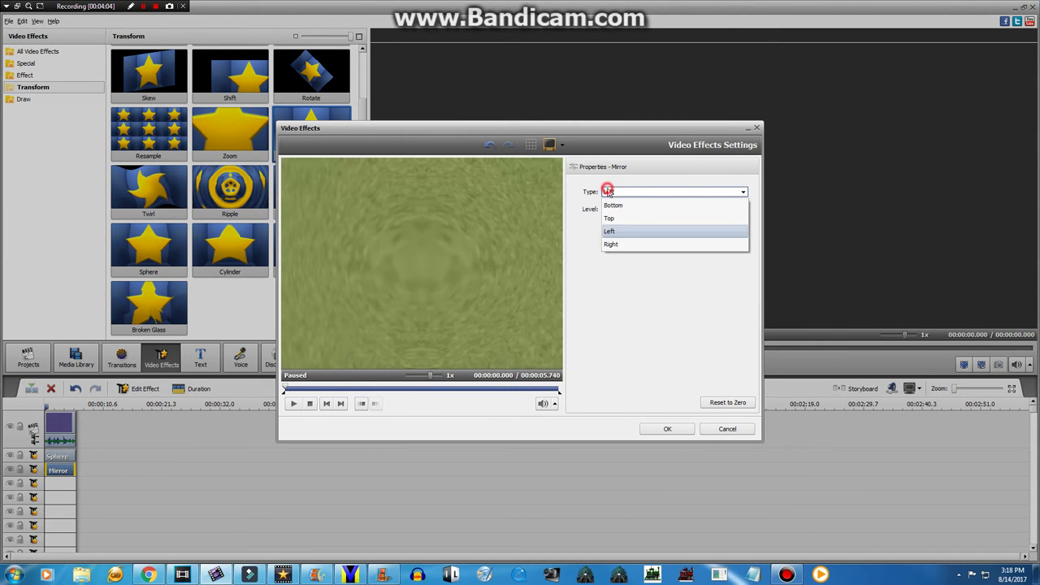
{"action": "left_click", "coordinate": [613, 242]}
{"action": "left_click", "coordinate": [680, 429]}
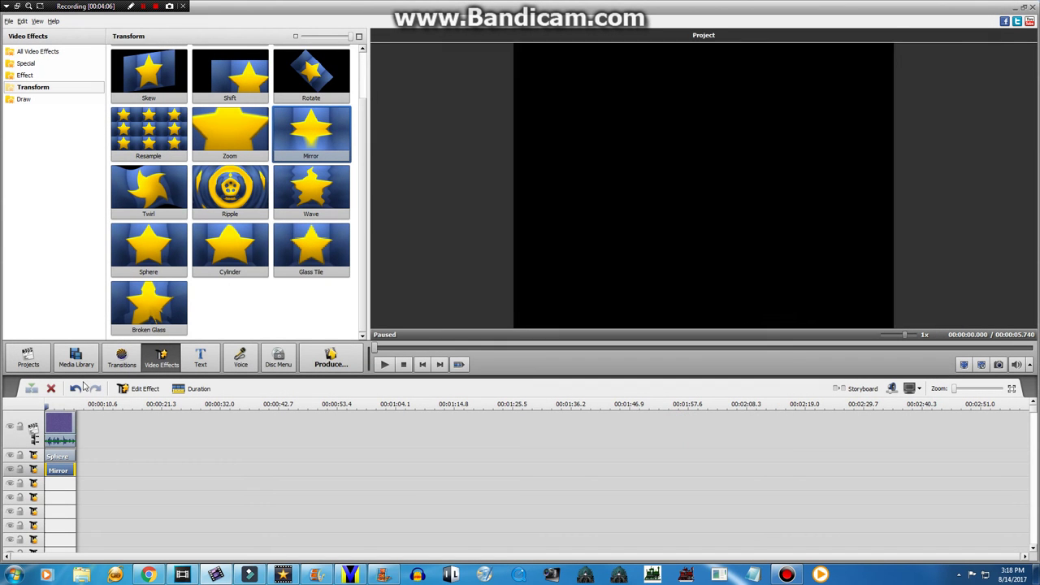
Mute the Klasky Csupo Robot Logo video clip and reduce its Amplify gain in the audio effects settings
{"action": "right_click", "coordinate": [57, 424]}
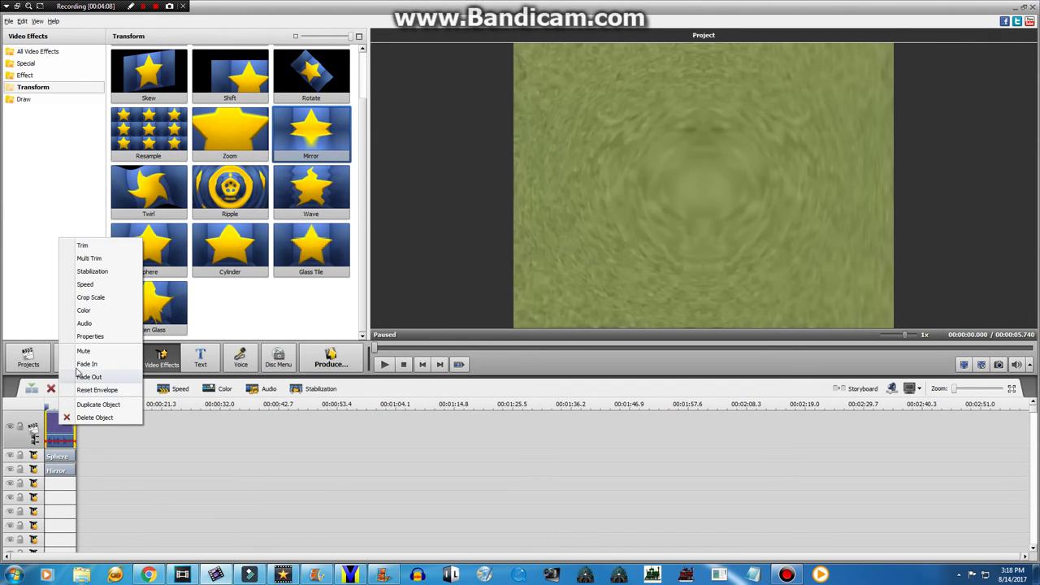
{"action": "left_click", "coordinate": [83, 351]}
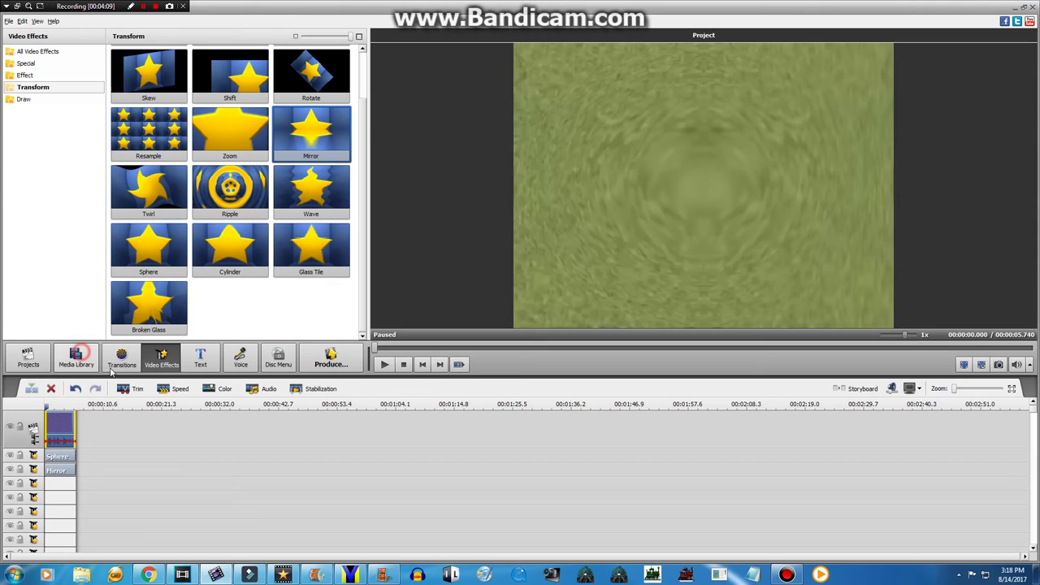
{"action": "left_click", "coordinate": [252, 388]}
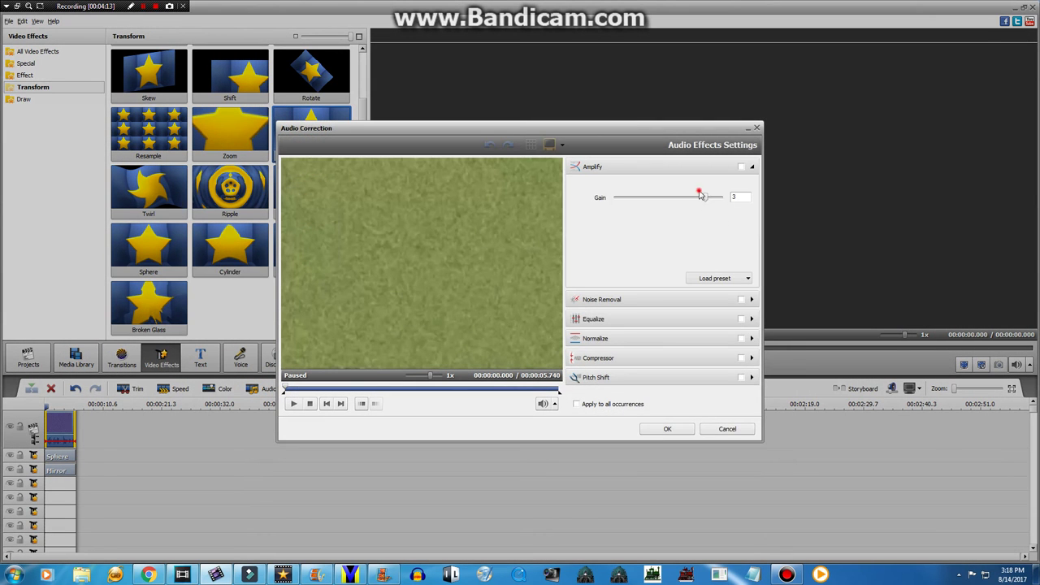
{"action": "left_click_drag", "start_coordinate": [701, 196], "coordinate": [664, 203]}
{"action": "left_click", "coordinate": [665, 429]}
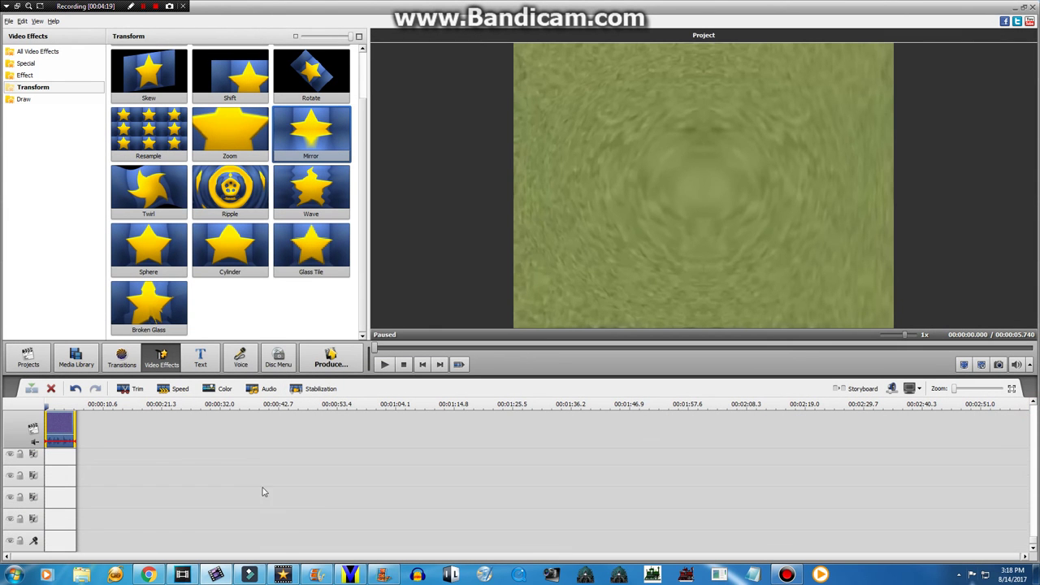
Add the exported Klasky Csupo Robot Logo audio at the start of an audio line and trim its end to the video clip's length
{"action": "left_click", "coordinate": [74, 359]}
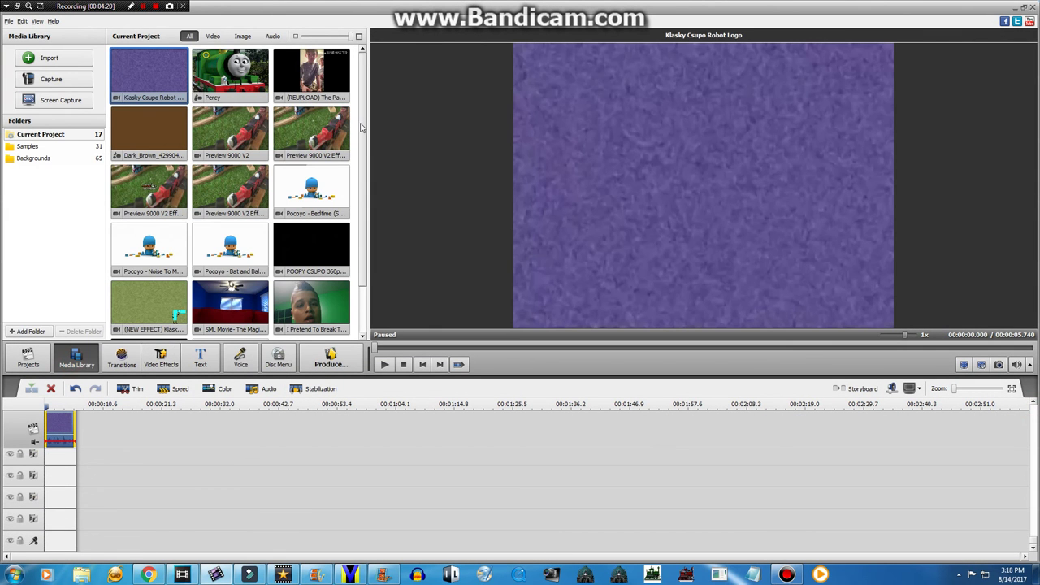
{"action": "scroll", "coordinate": [358, 125], "scroll_direction": "down", "scroll_amount": 1}
{"action": "left_click_drag", "start_coordinate": [241, 303], "coordinate": [46, 531]}
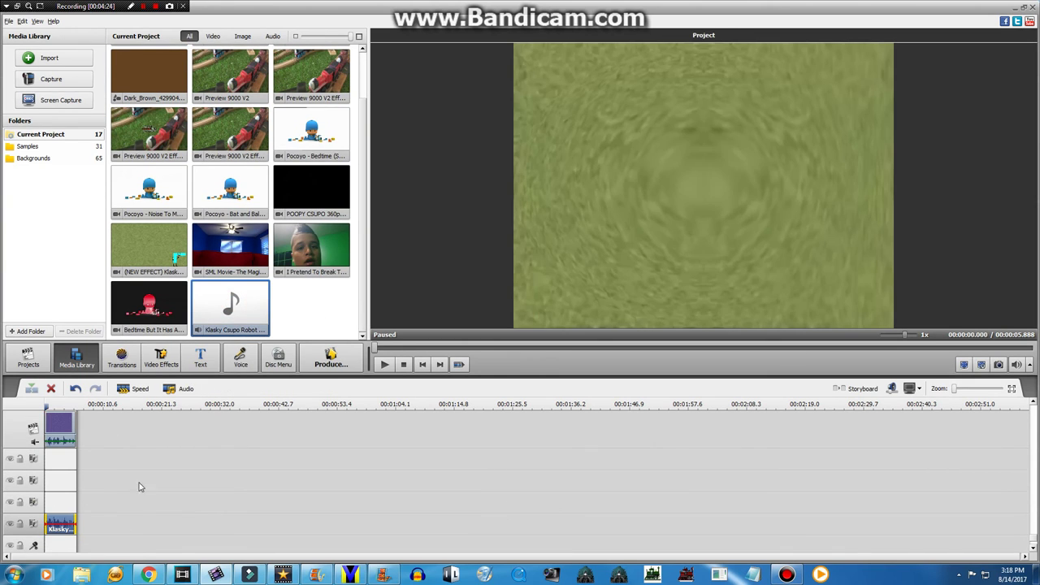
{"action": "left_click", "coordinate": [74, 529]}
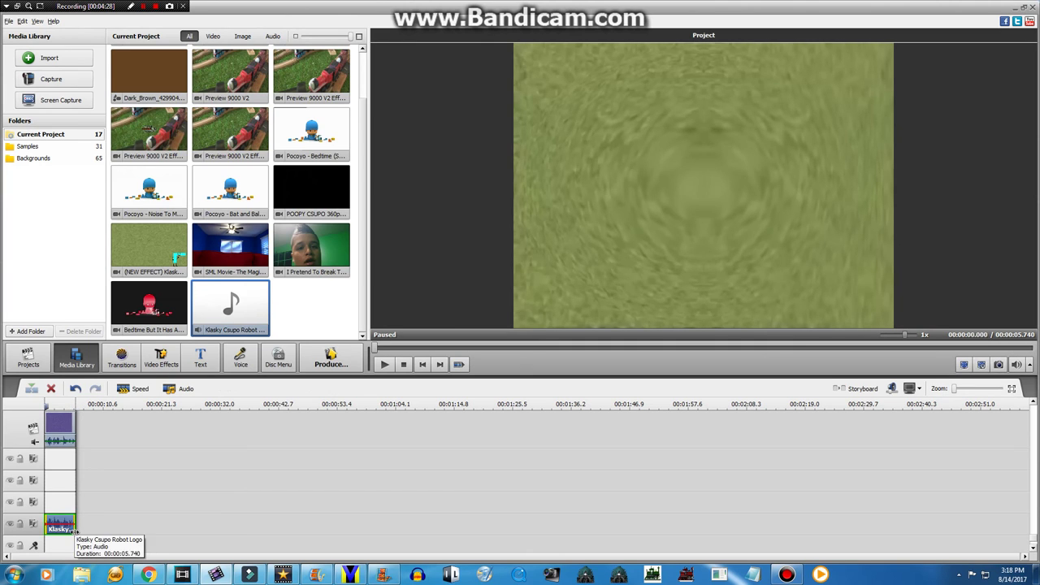
{"action": "left_click", "coordinate": [272, 415]}
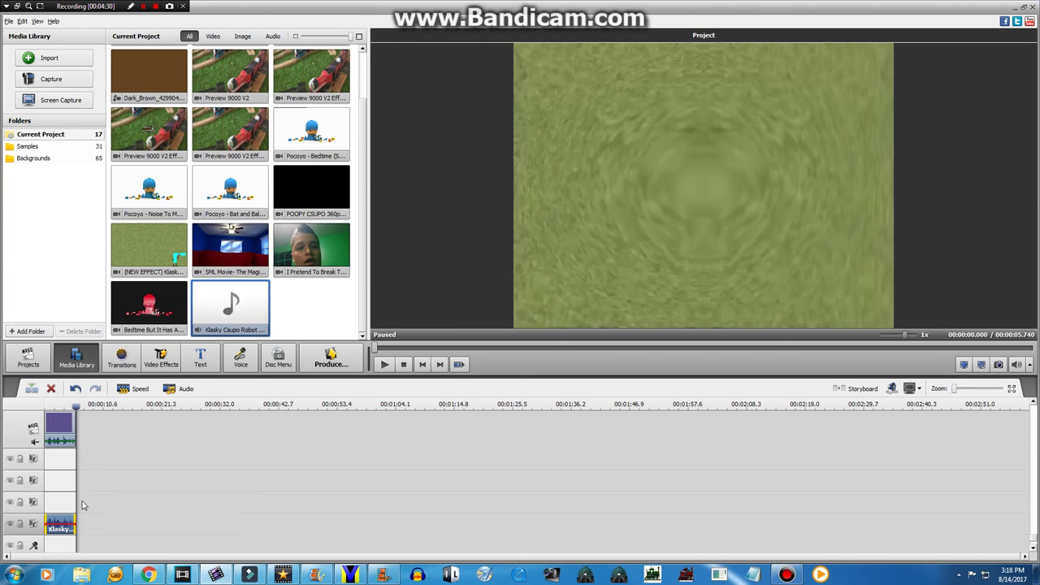
{"action": "left_click", "coordinate": [73, 529]}
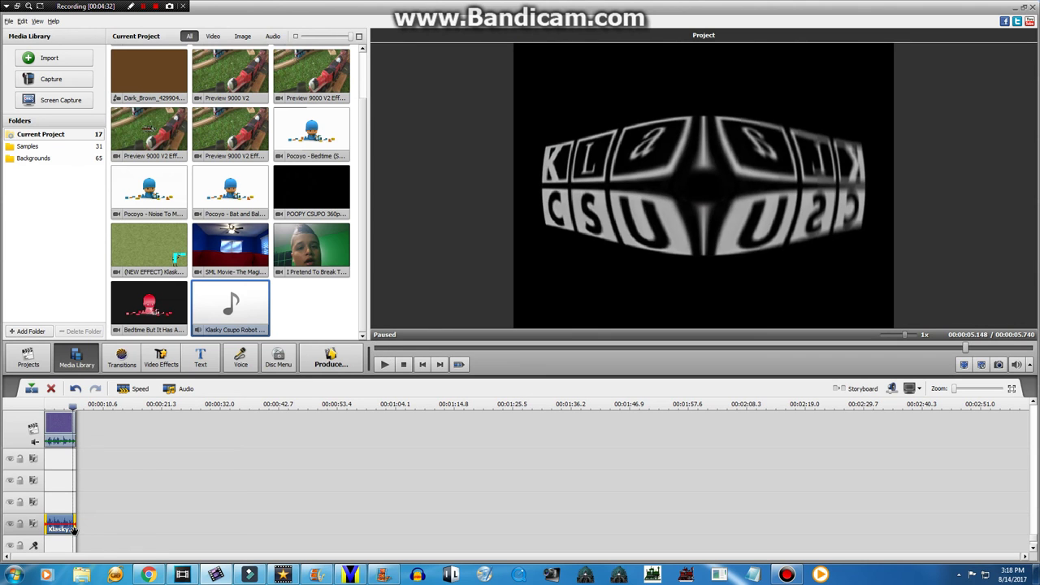
Play back the finished project from the beginning and start producing the video
{"action": "left_click", "coordinate": [421, 364]}
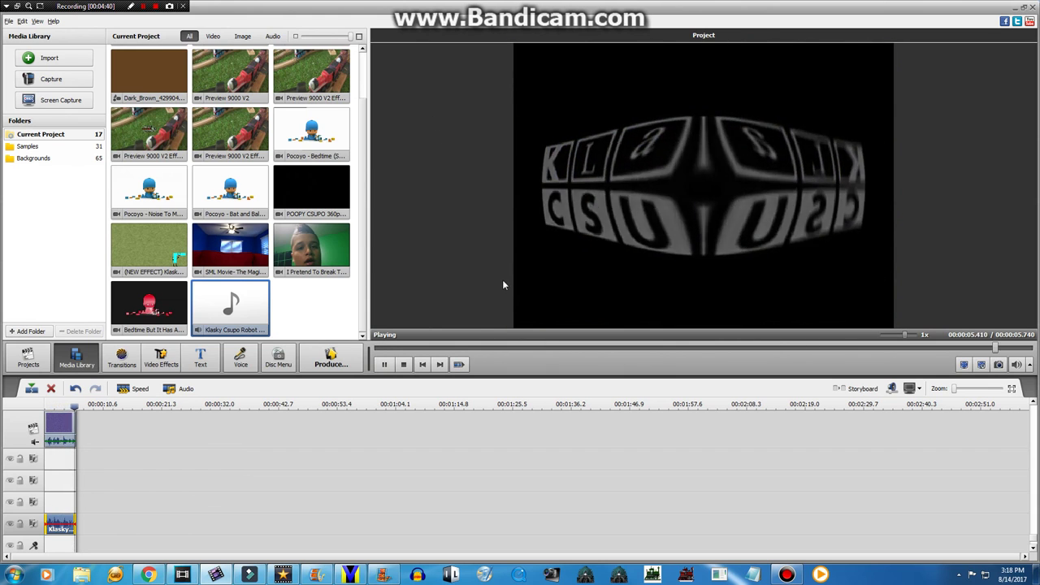
{"action": "left_click", "coordinate": [421, 363]}
{"action": "left_click", "coordinate": [345, 355]}
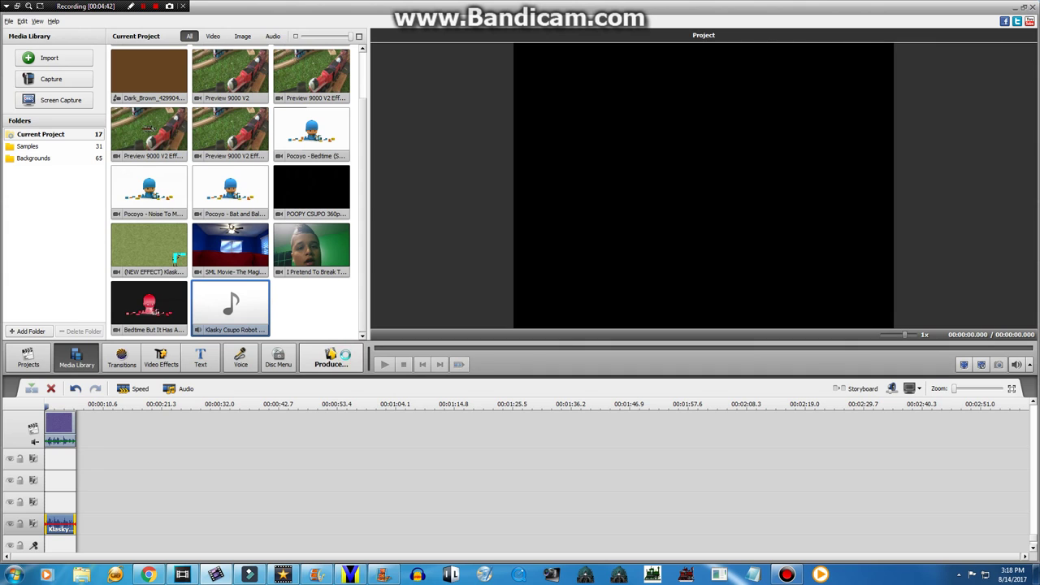
{"action": "left_click", "coordinate": [787, 574]}
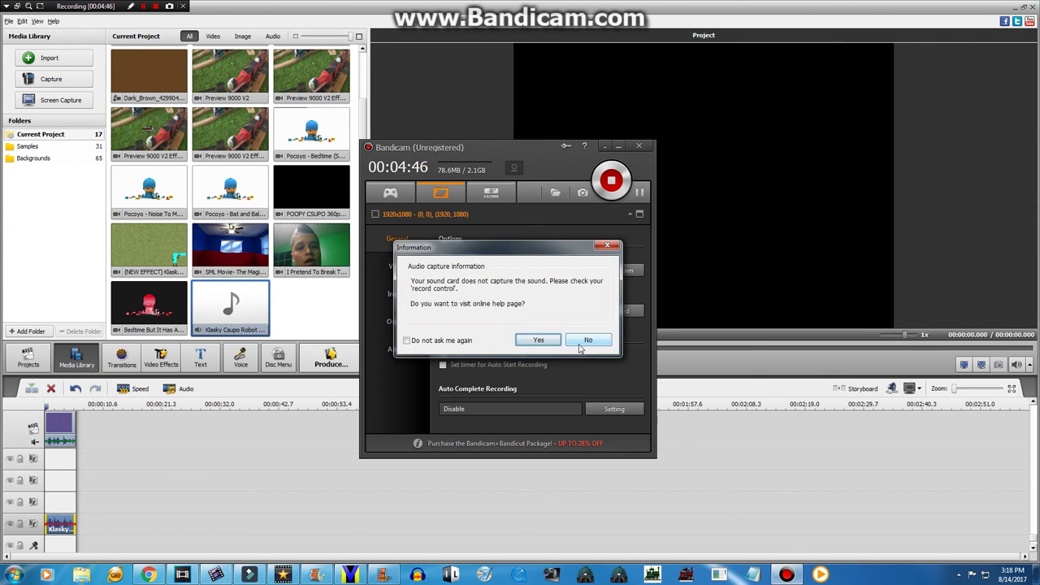